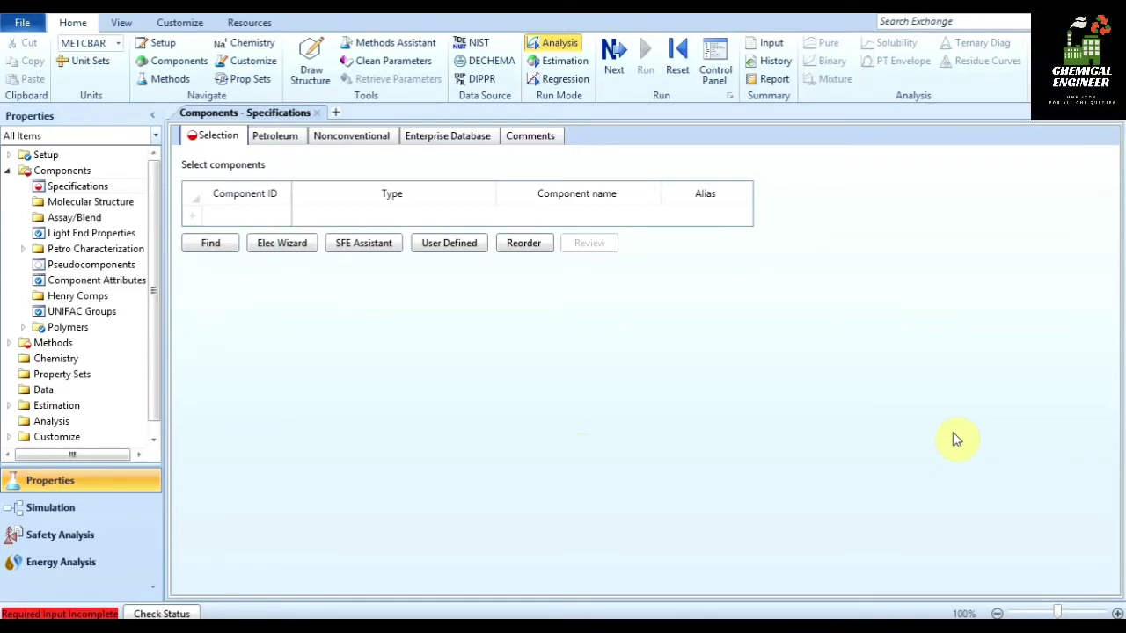
Step: Add BENZENE and TOLUENE to the component list
{"action": "left_click", "coordinate": [278, 215]}
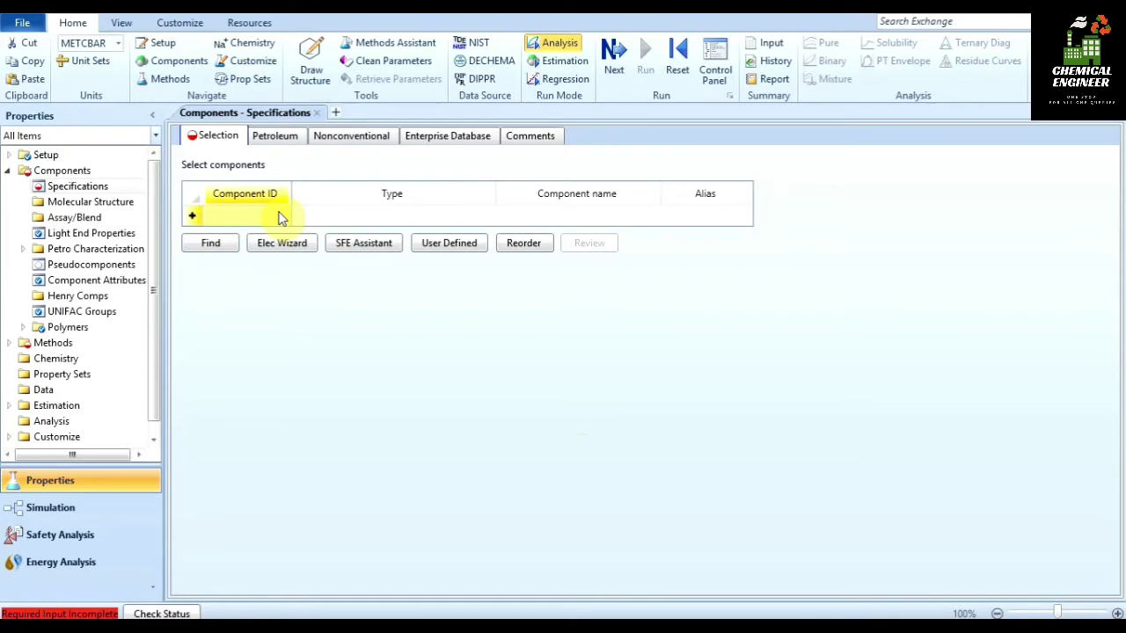
{"action": "type", "text": "BE"}
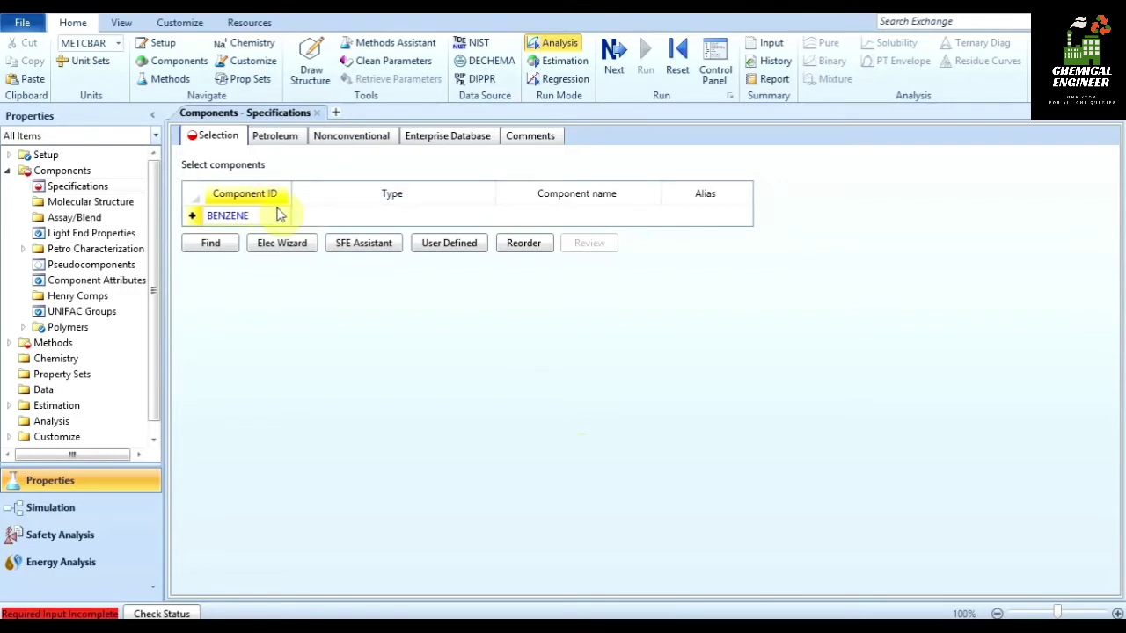
{"action": "type", "text": "NZENE"}
{"action": "key", "text": "Return"}
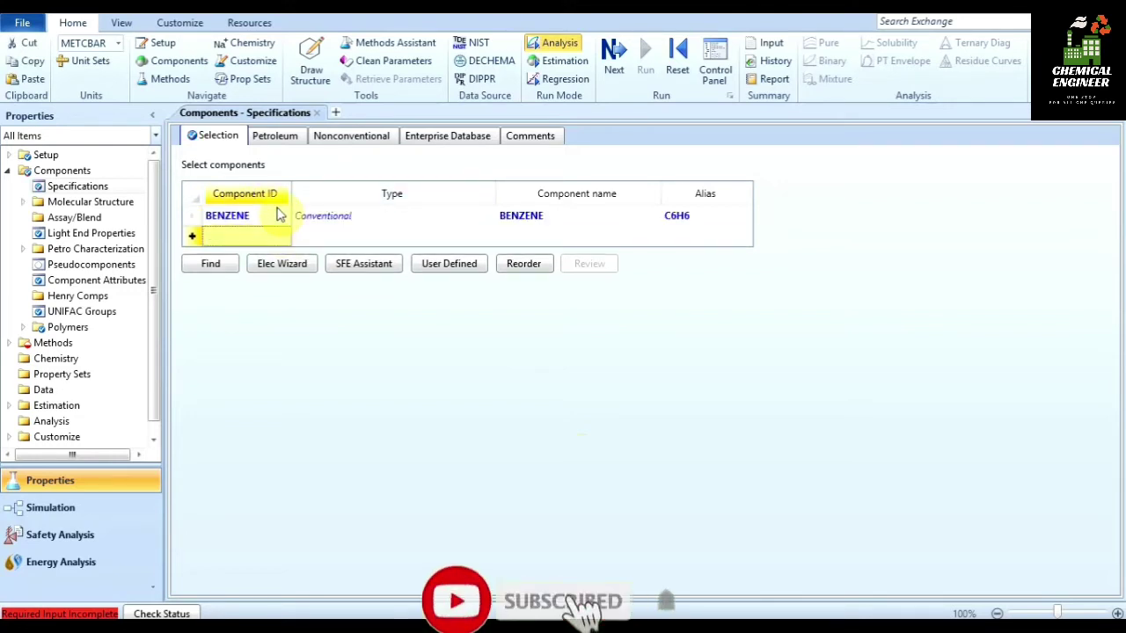
{"action": "left_click", "coordinate": [236, 241]}
{"action": "type", "text": "TOLUENE"}
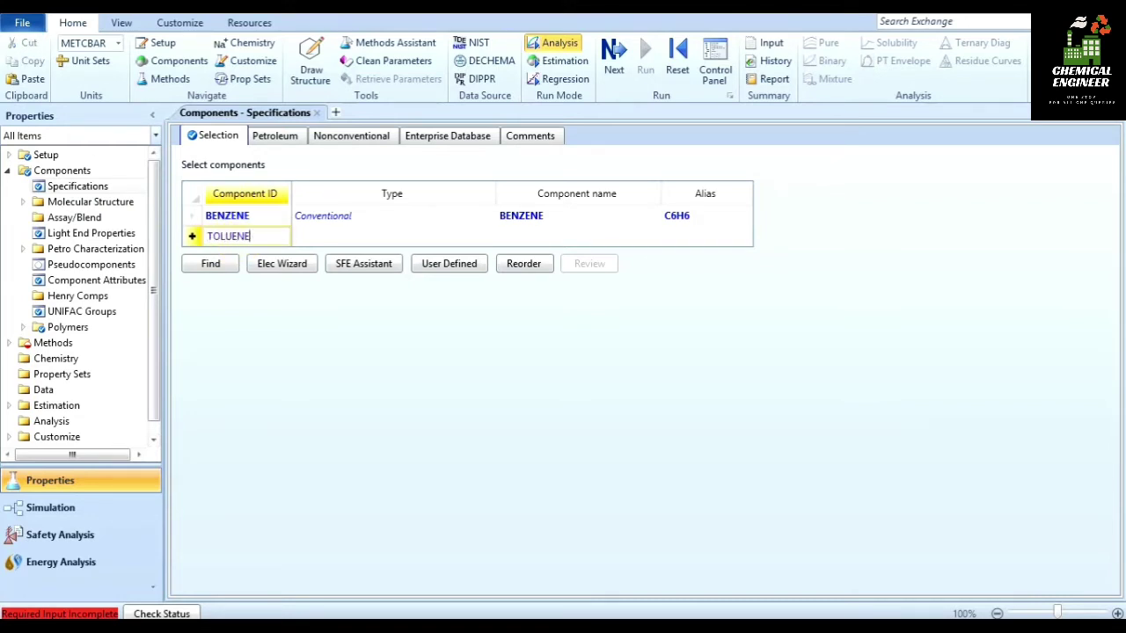
{"action": "key", "text": "Return"}
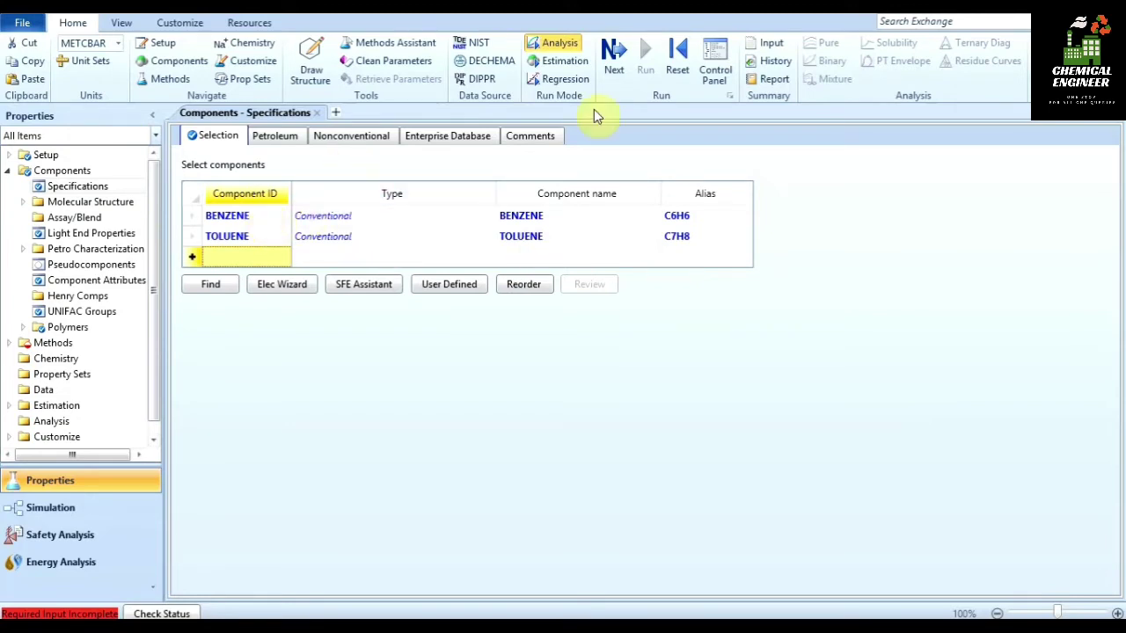
Step: Go to the property method specifications and set the base method to IDEAL
{"action": "left_click", "coordinate": [615, 76]}
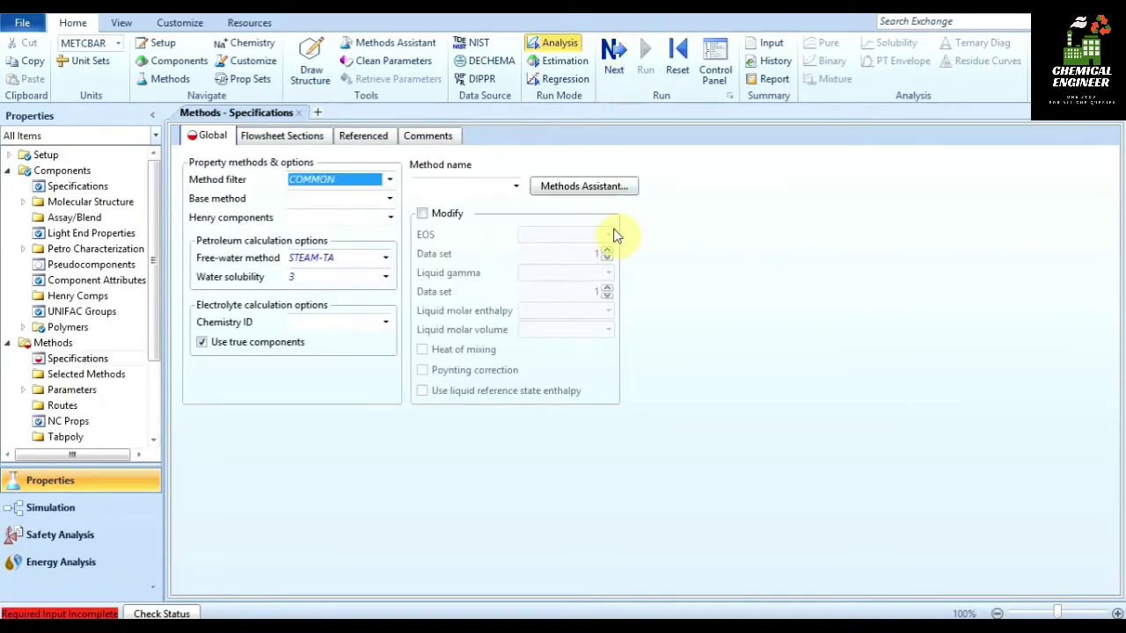
{"action": "left_click", "coordinate": [390, 200]}
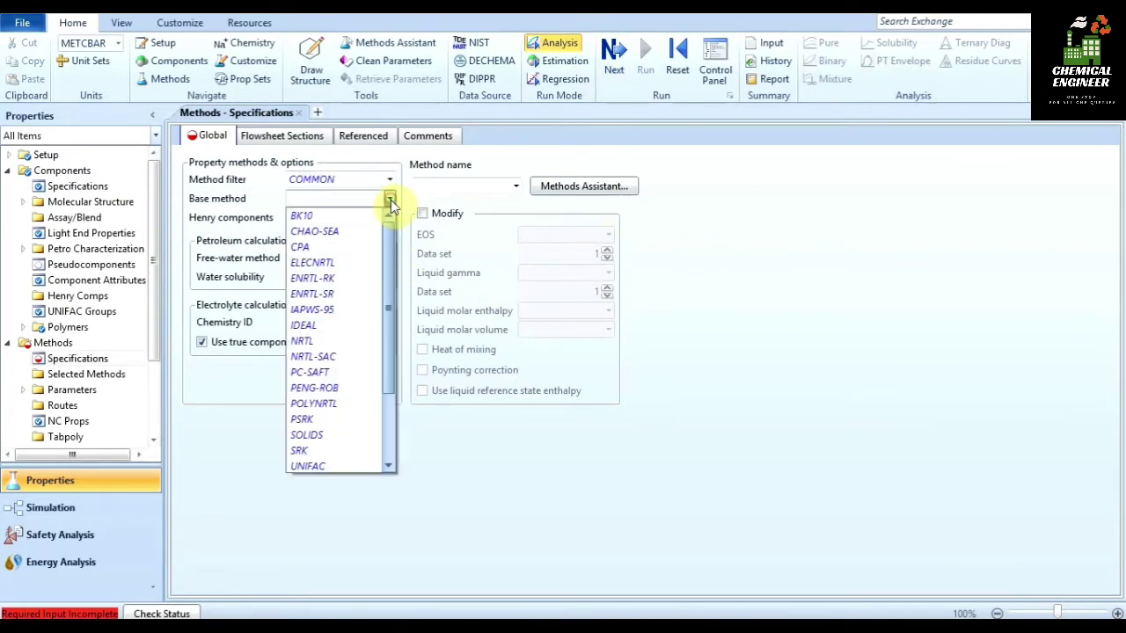
{"action": "left_click", "coordinate": [343, 334]}
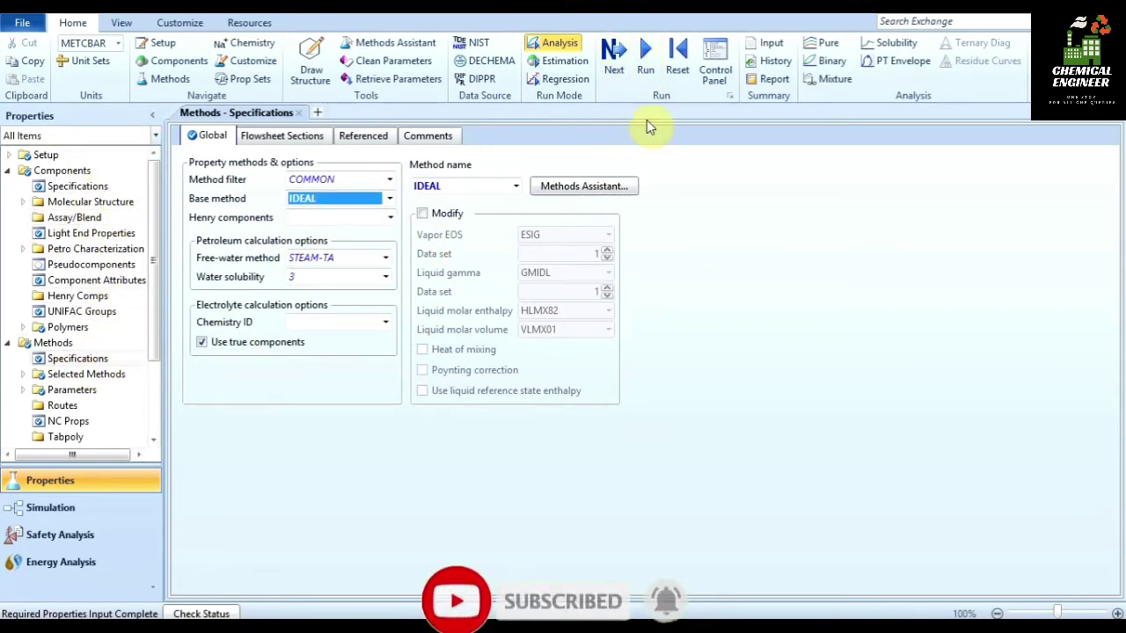
Step: Run the property analysis and setup, and dismiss the completion notice
{"action": "left_click", "coordinate": [613, 51]}
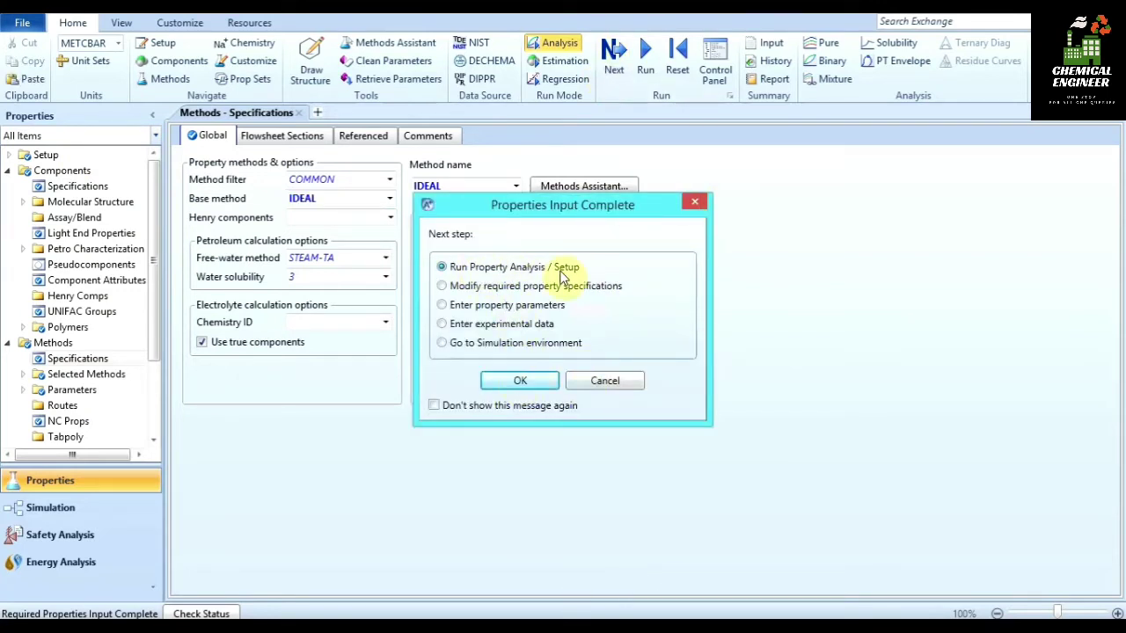
{"action": "left_click", "coordinate": [519, 382]}
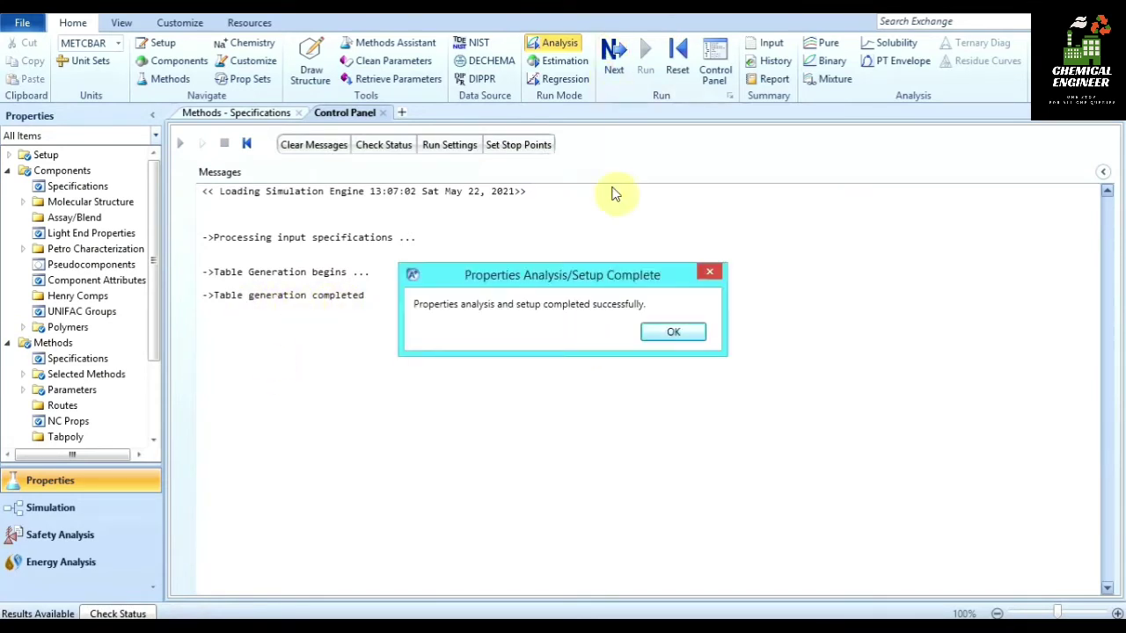
{"action": "left_click", "coordinate": [686, 334]}
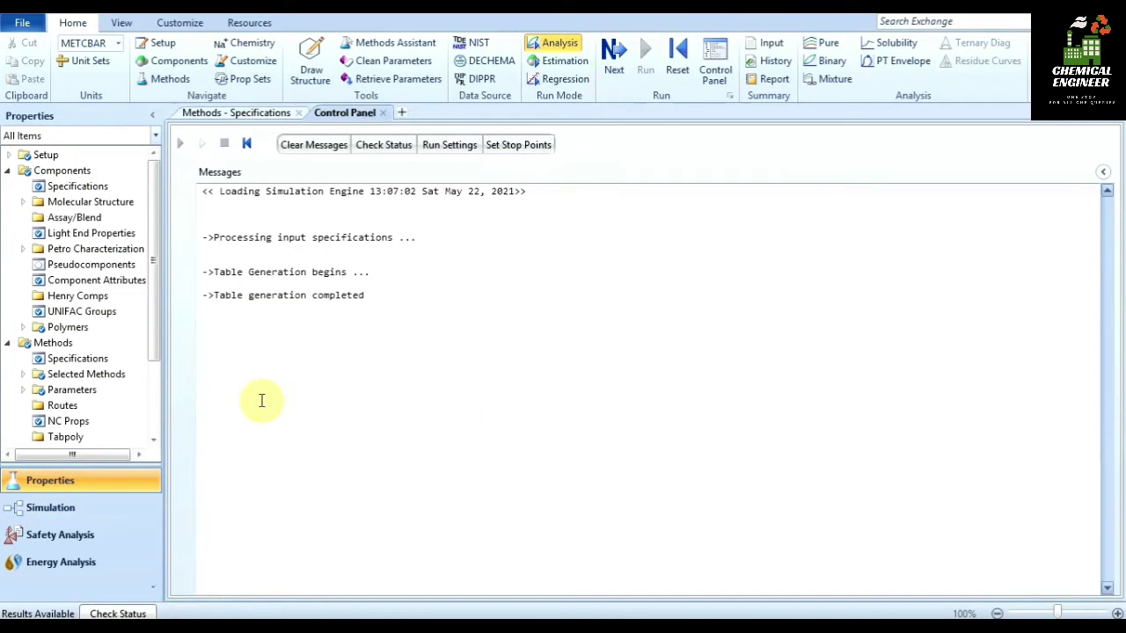
Step: Switch to the simulation environment and place a Distl column named DITL on the main flowsheet
{"action": "left_click", "coordinate": [124, 510]}
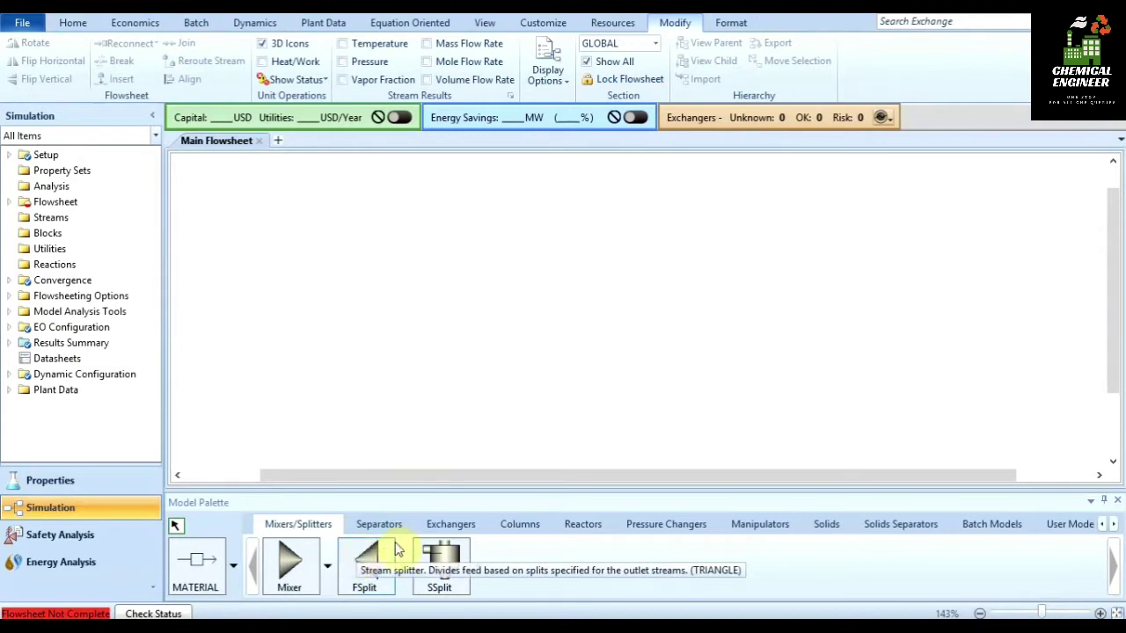
{"action": "left_click", "coordinate": [519, 526]}
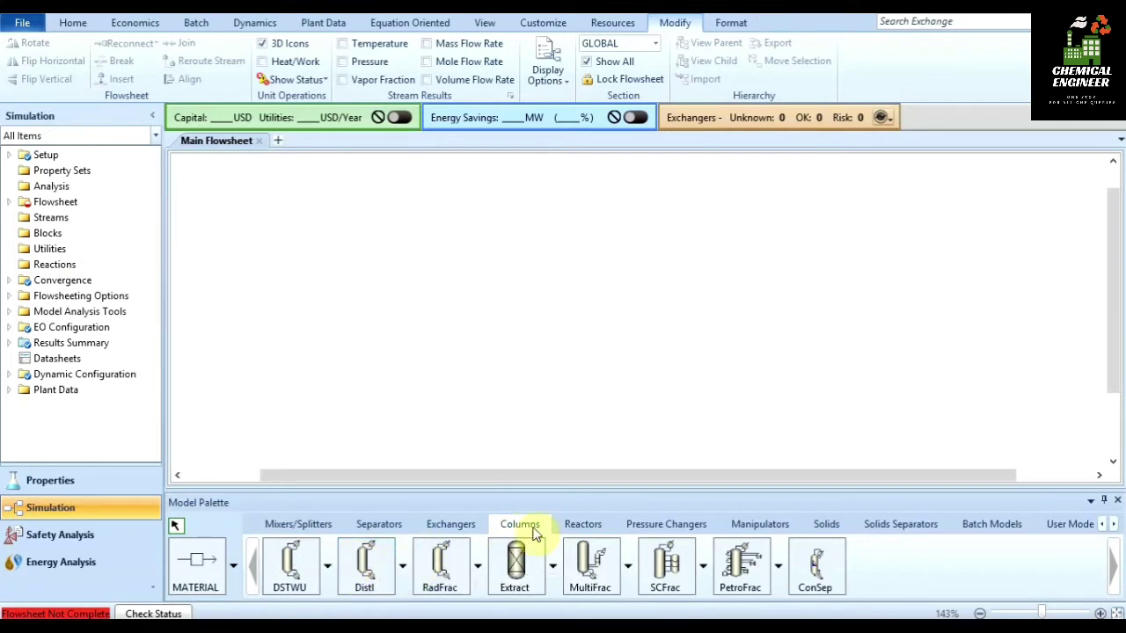
{"action": "left_click", "coordinate": [407, 567]}
{"action": "left_click", "coordinate": [388, 446]}
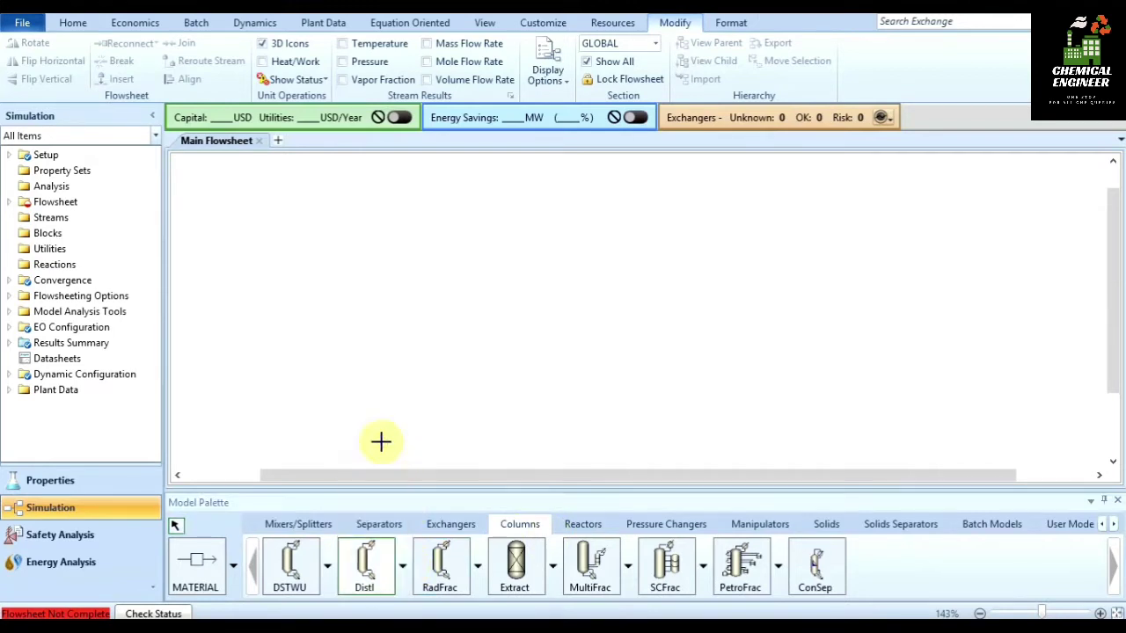
{"action": "left_click", "coordinate": [491, 272]}
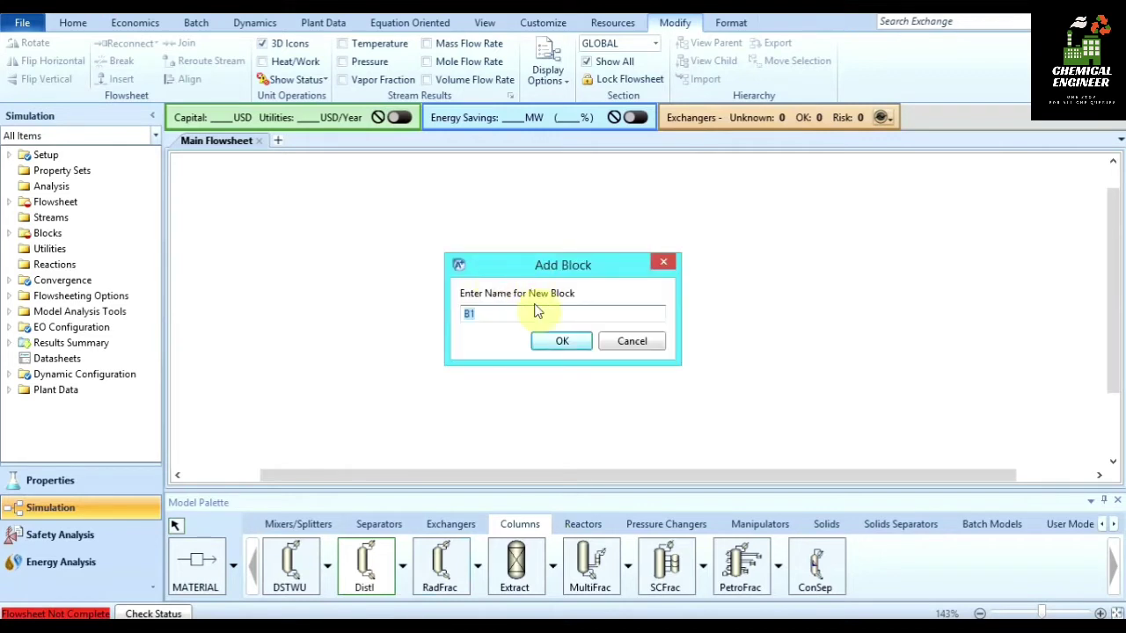
{"action": "type", "text": "DITL"}
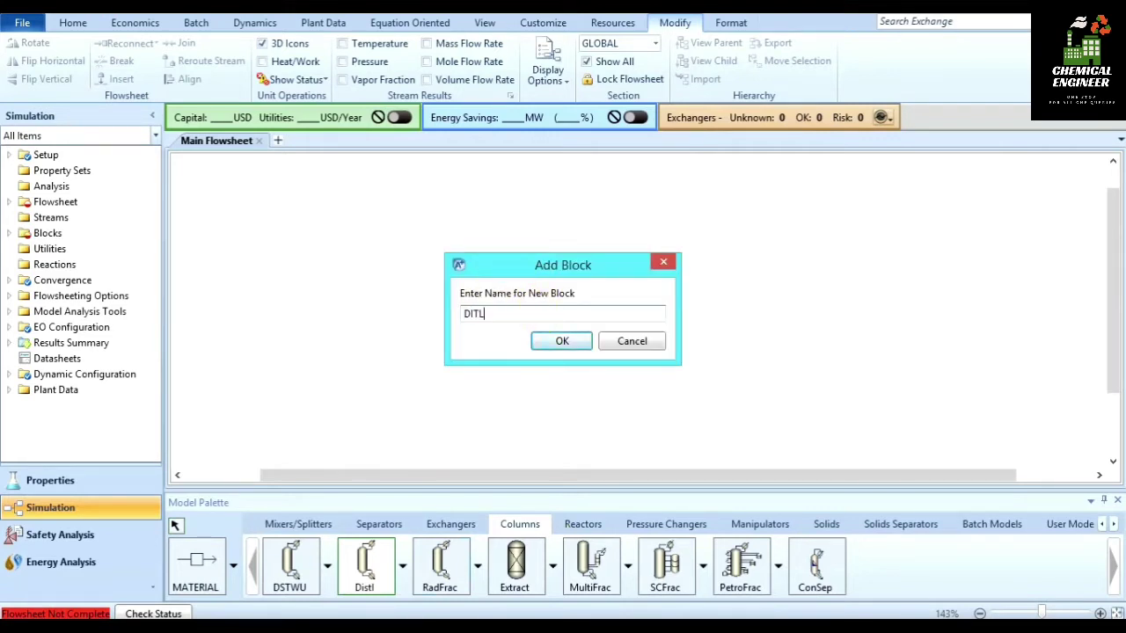
{"action": "key", "text": "Return"}
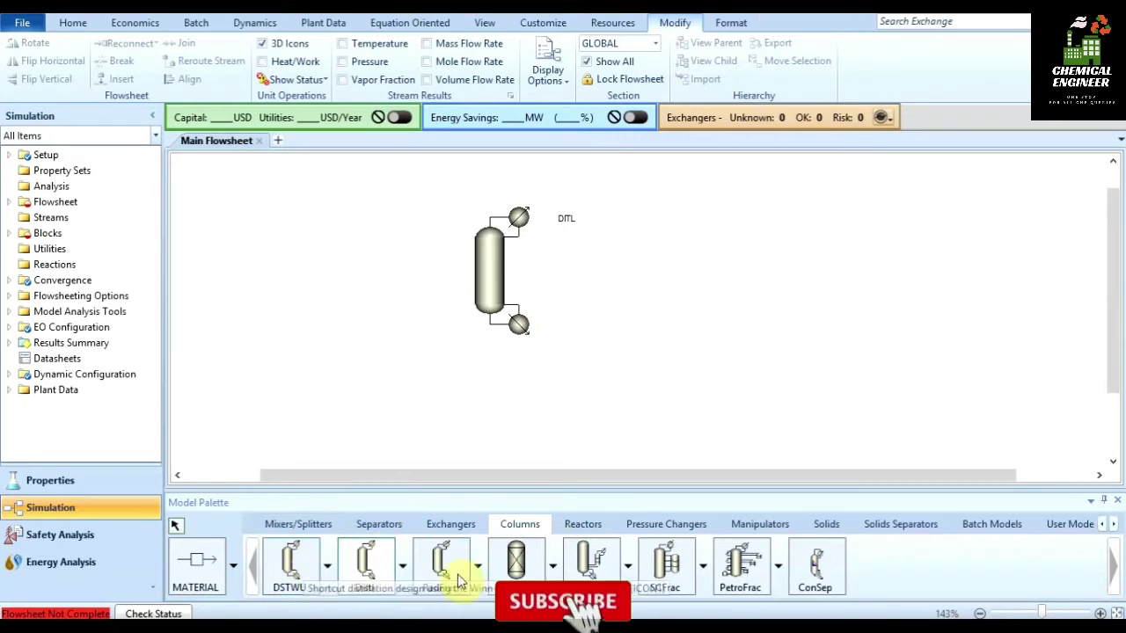
Step: Connect a material stream named FEED to the column's feed inlet
{"action": "left_click", "coordinate": [202, 568]}
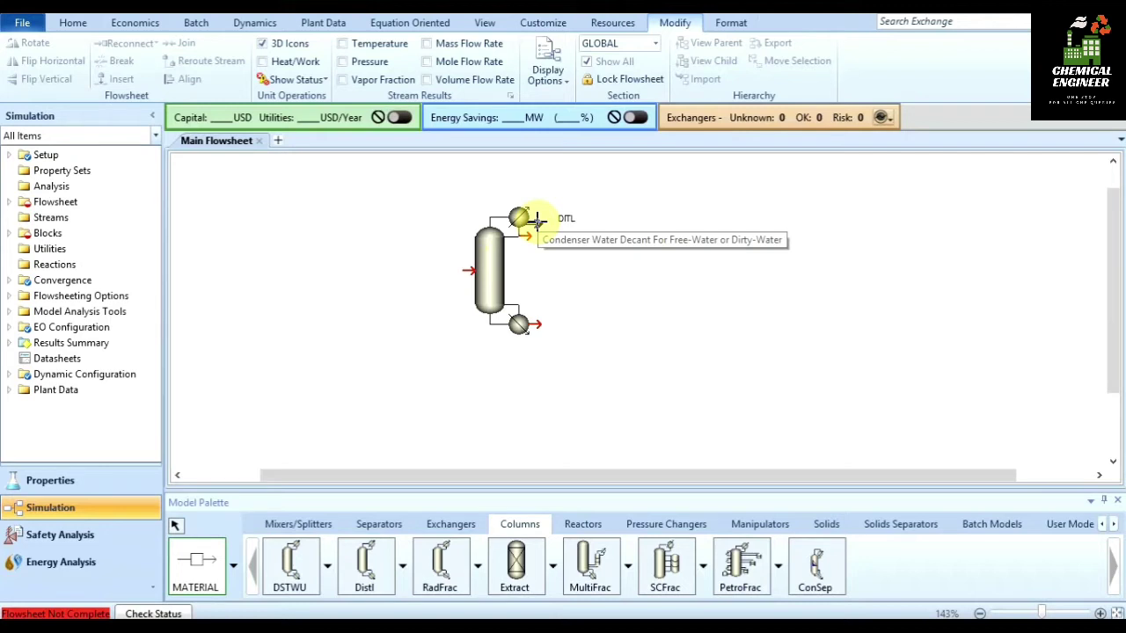
{"action": "left_click", "coordinate": [469, 268]}
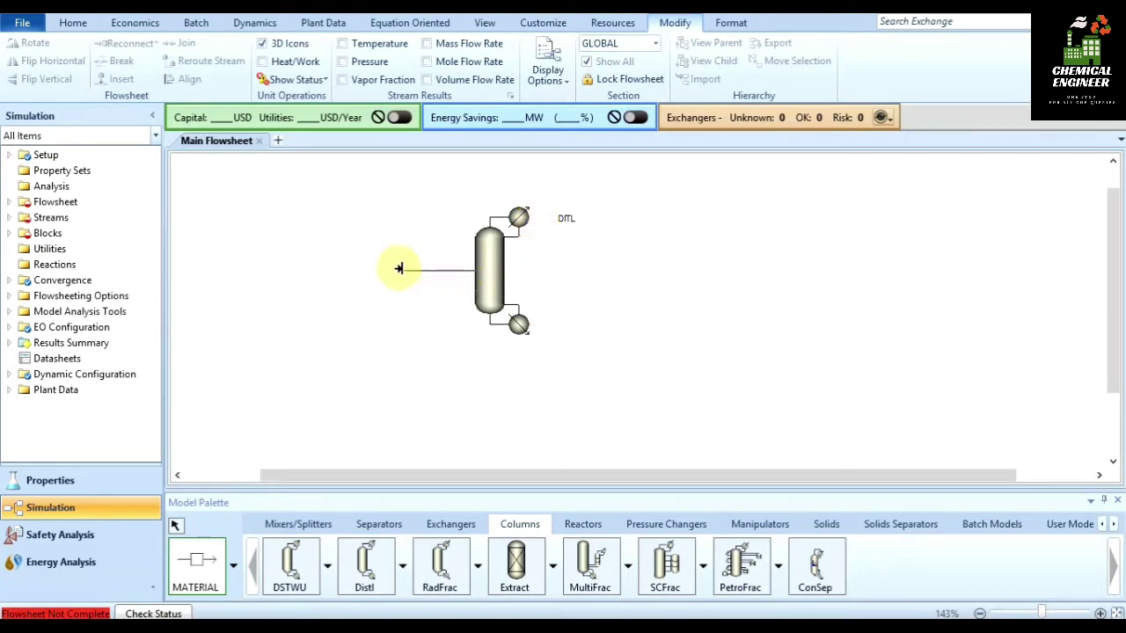
{"action": "left_click", "coordinate": [376, 271]}
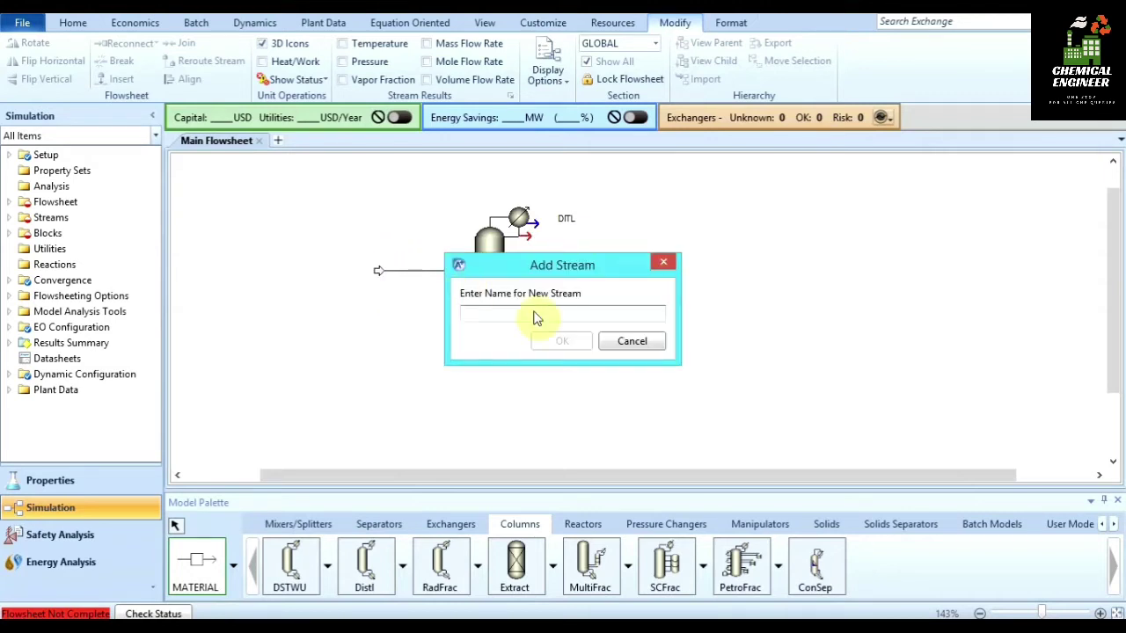
{"action": "type", "text": "FEED"}
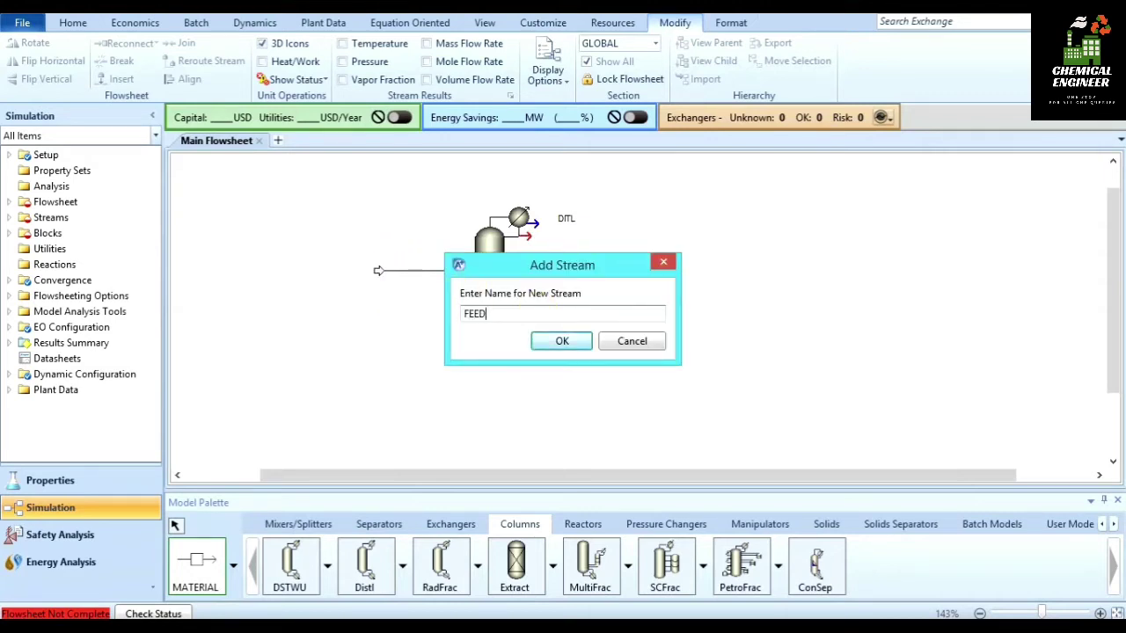
{"action": "left_click", "coordinate": [563, 341]}
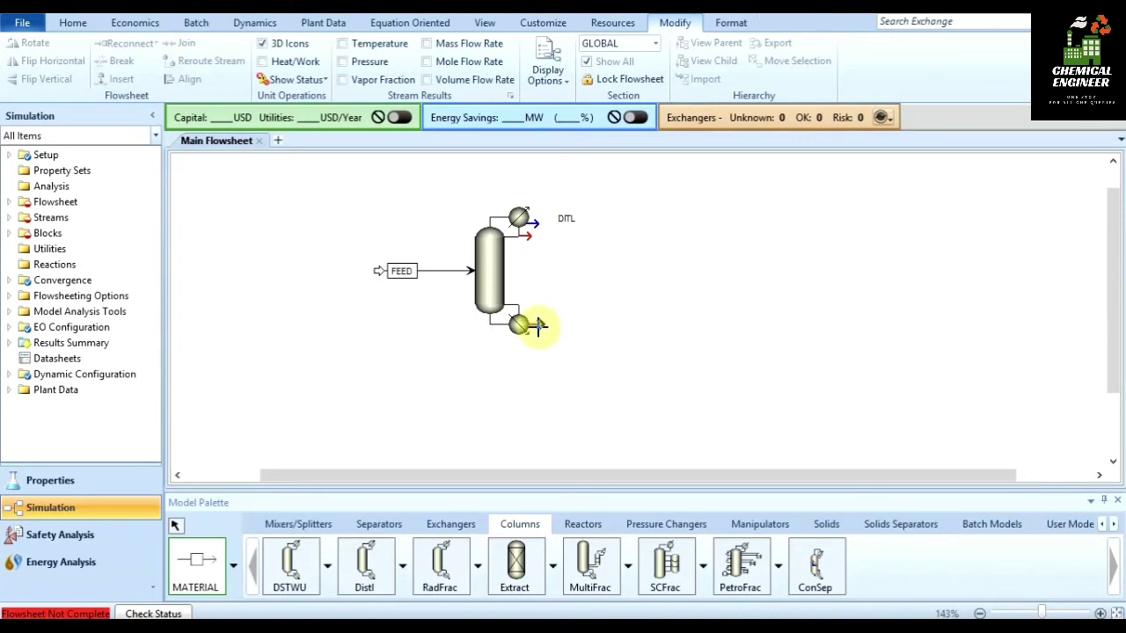
Step: Draw a material stream named BOTTOM from the reboiler outlet of the column
{"action": "left_click", "coordinate": [538, 325]}
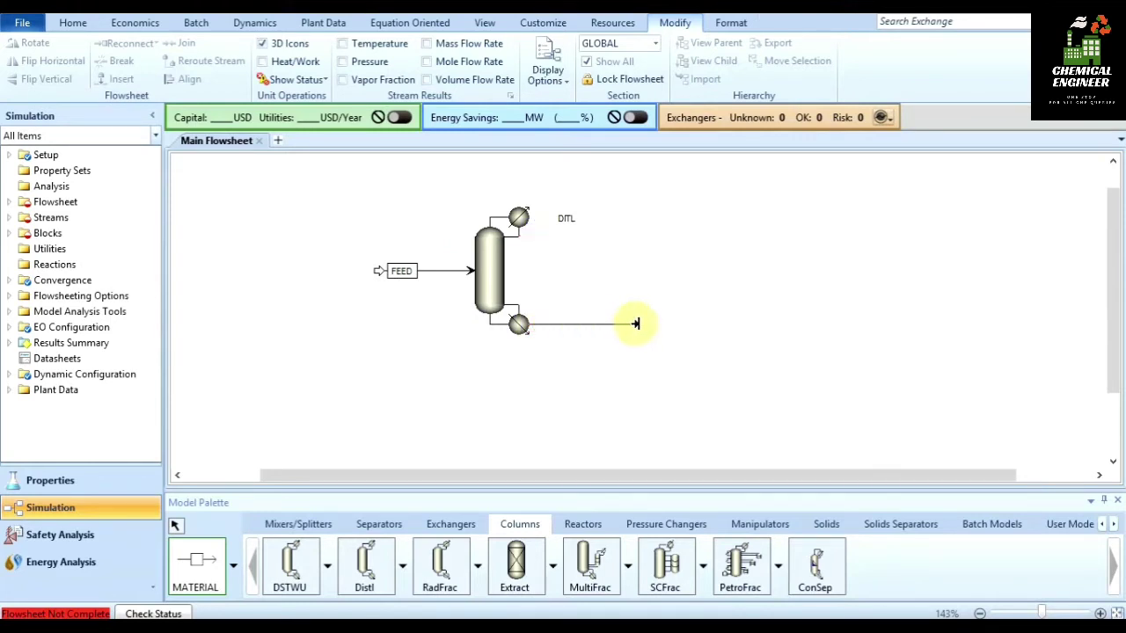
{"action": "left_click", "coordinate": [636, 324]}
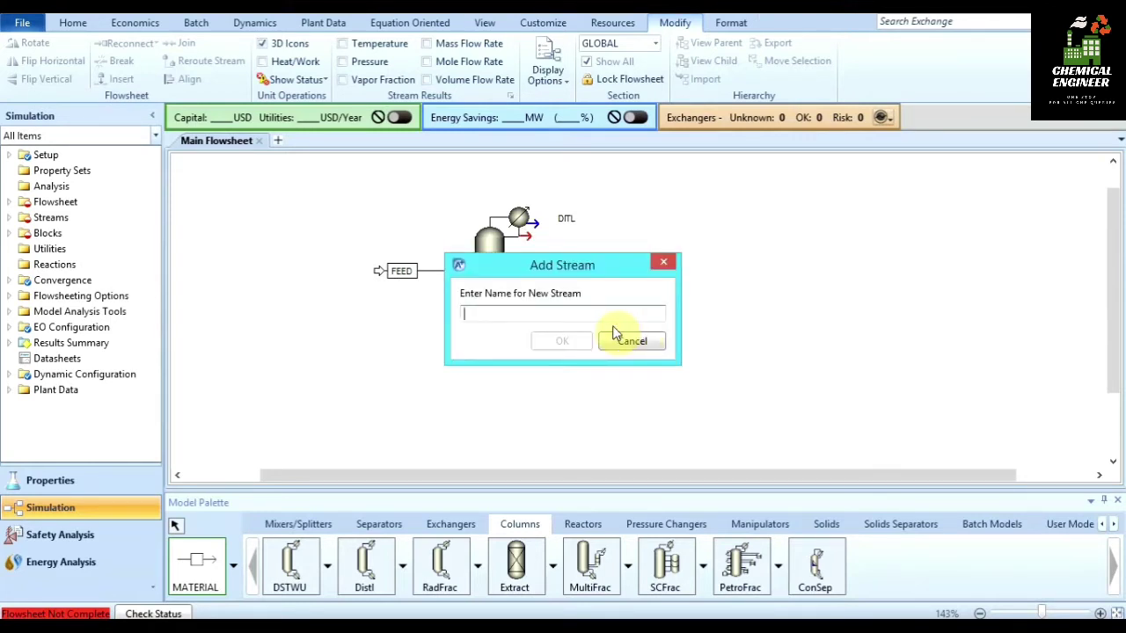
{"action": "type", "text": "BOTTOM"}
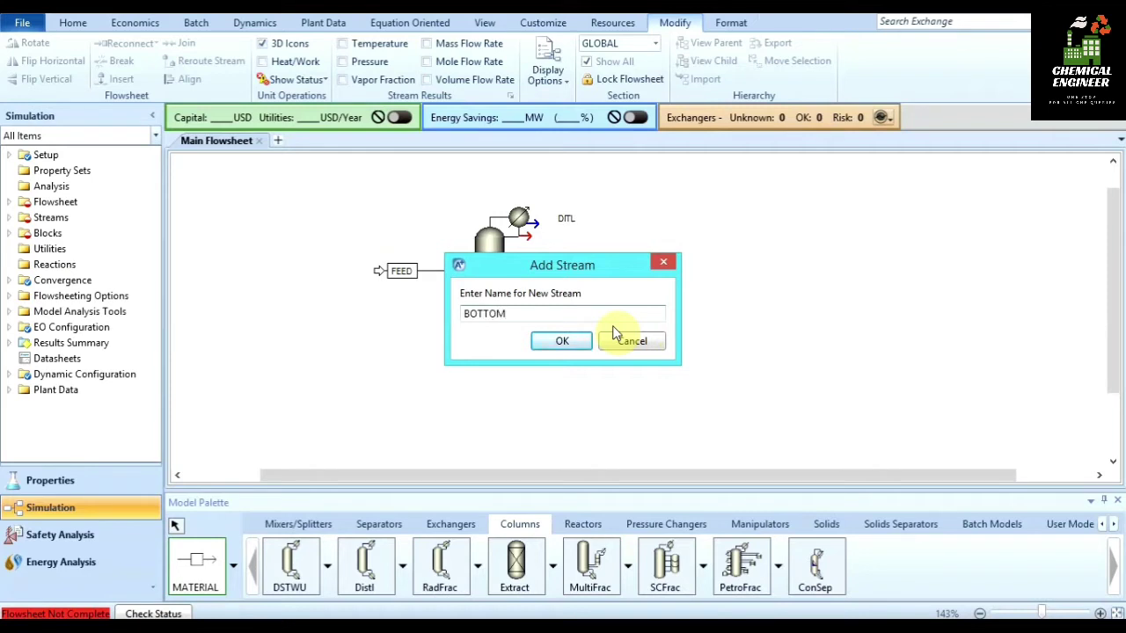
{"action": "key", "text": "Return"}
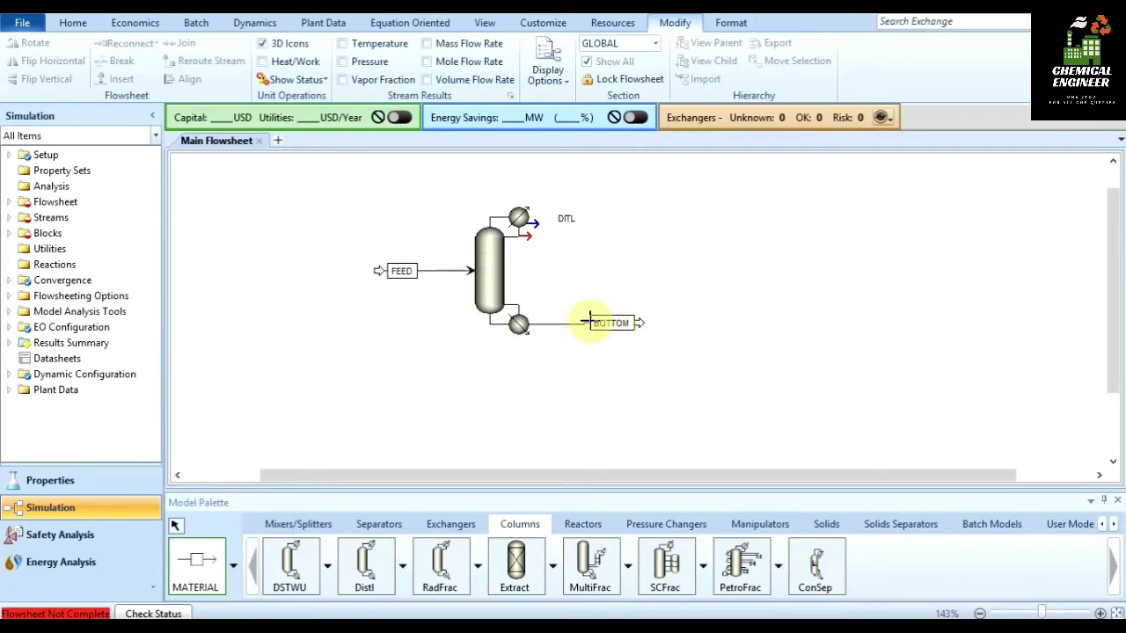
Step: Draw a material stream named COND from the column's required distillate outlet below the condenser
{"action": "left_click", "coordinate": [528, 237]}
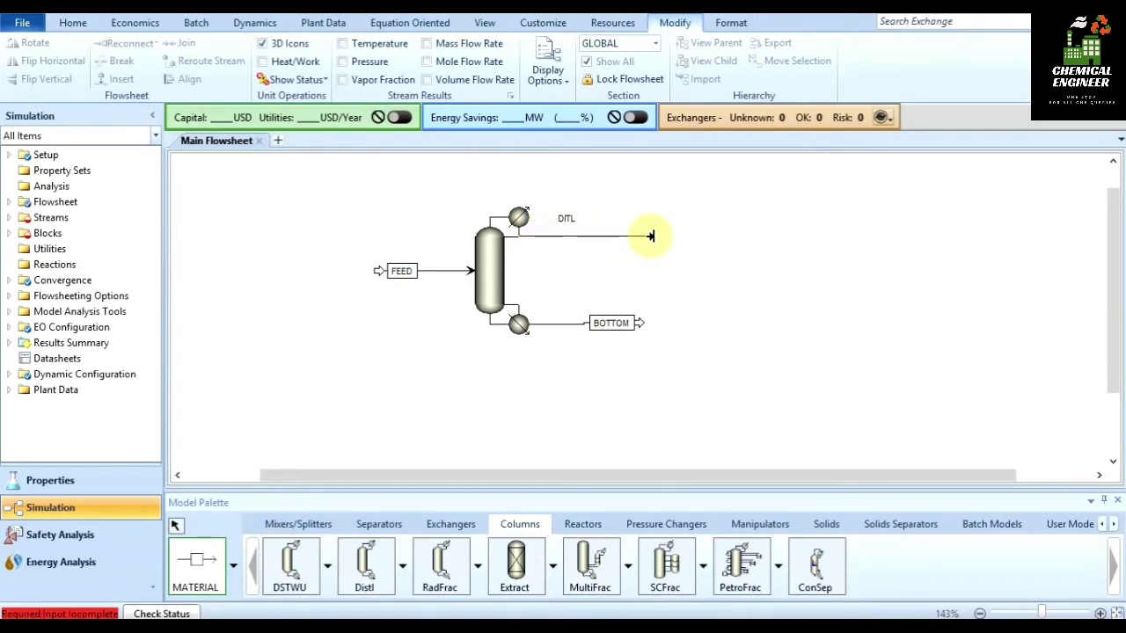
{"action": "left_click", "coordinate": [651, 236]}
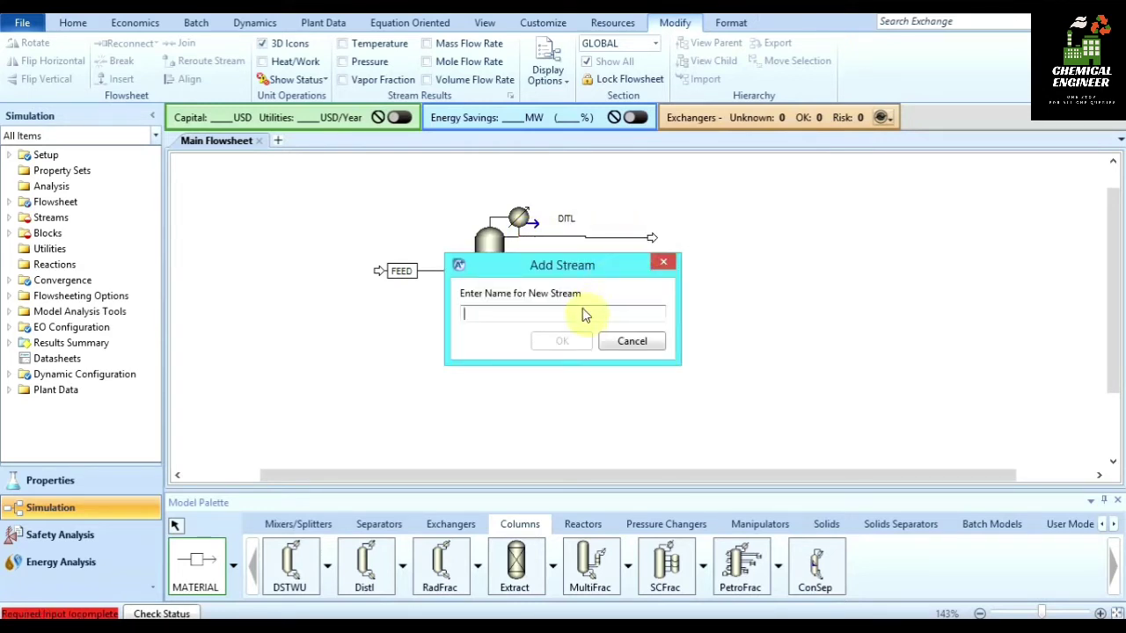
{"action": "type", "text": "COND"}
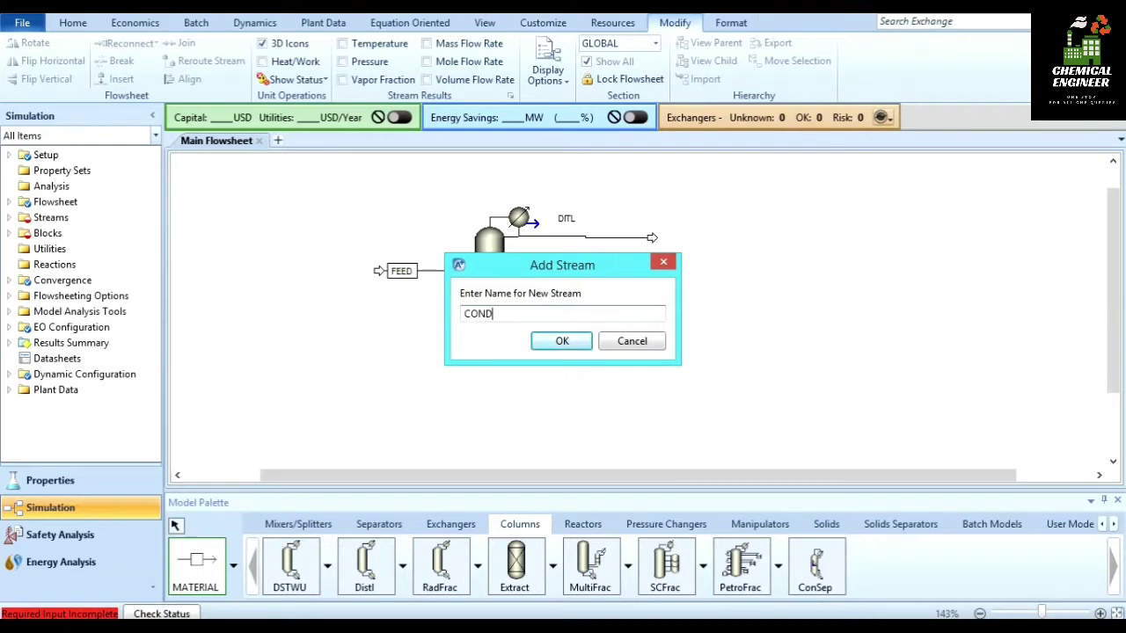
{"action": "key", "text": "Return"}
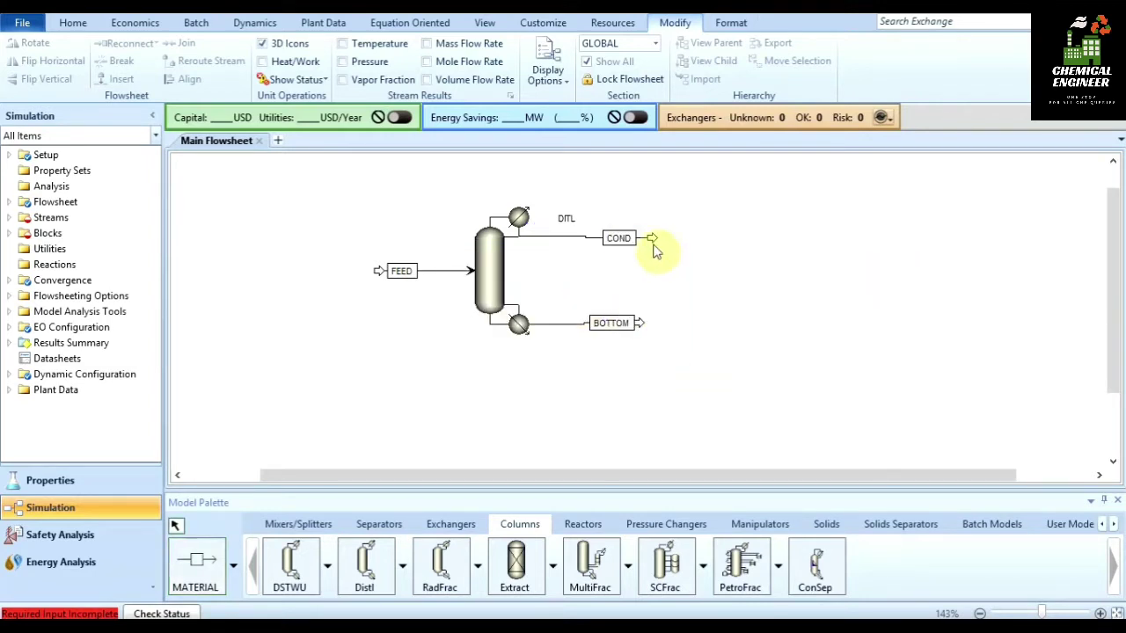
Step: Move the COND and BOTTOM stream labels closer to the column along their stream lines
{"action": "left_click", "coordinate": [613, 238]}
{"action": "left_click_drag", "start_coordinate": [613, 238], "coordinate": [583, 238]}
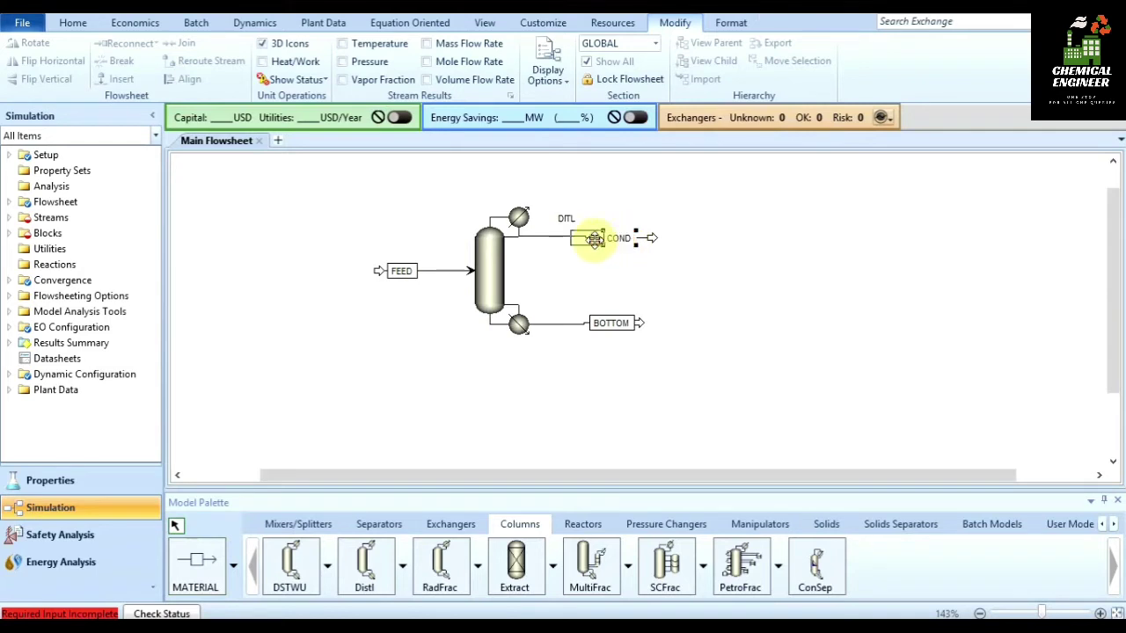
{"action": "left_click", "coordinate": [609, 325]}
{"action": "left_click", "coordinate": [610, 326]}
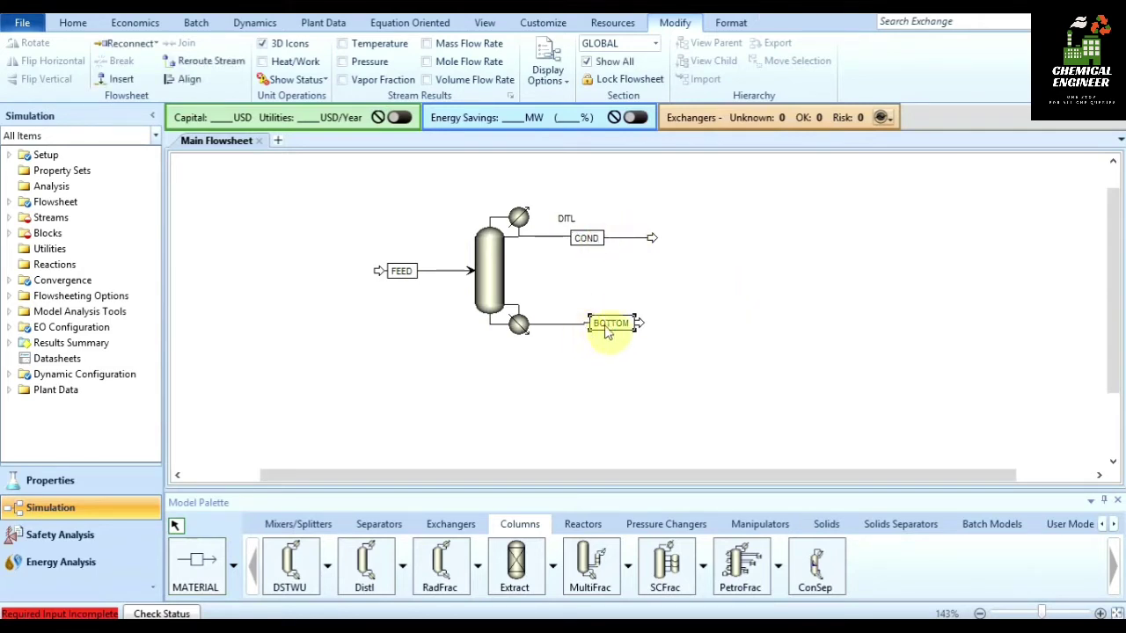
{"action": "left_click_drag", "start_coordinate": [615, 326], "coordinate": [595, 324]}
{"action": "left_click", "coordinate": [768, 332]}
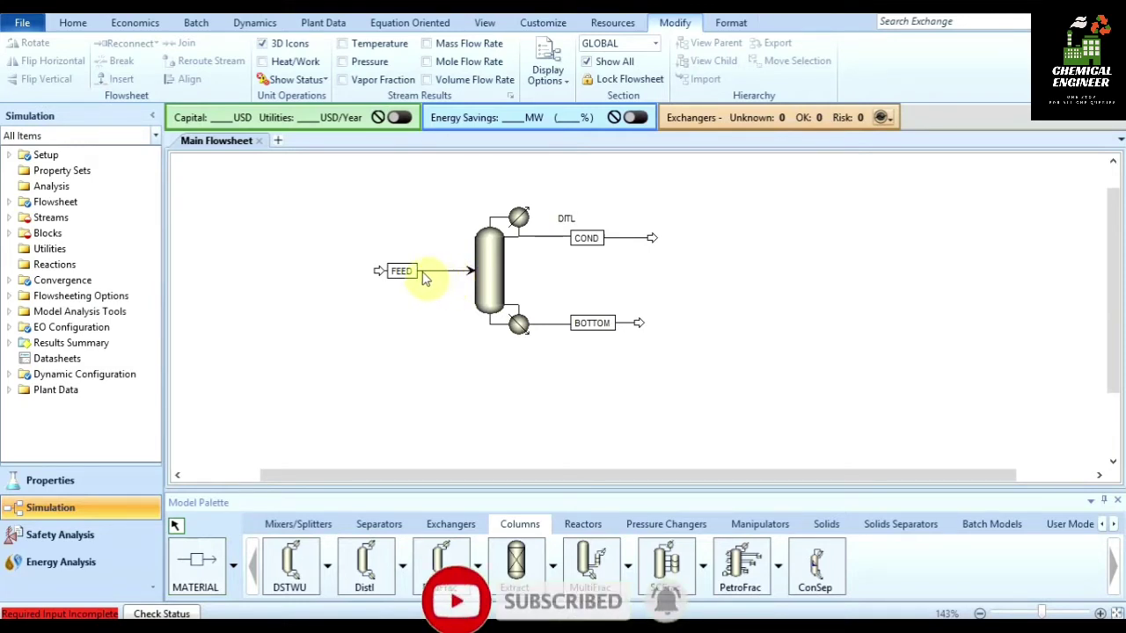
Step: Open the FEED stream's input and set its flash type to Temperature and Vapor Fraction
{"action": "left_click", "coordinate": [453, 271]}
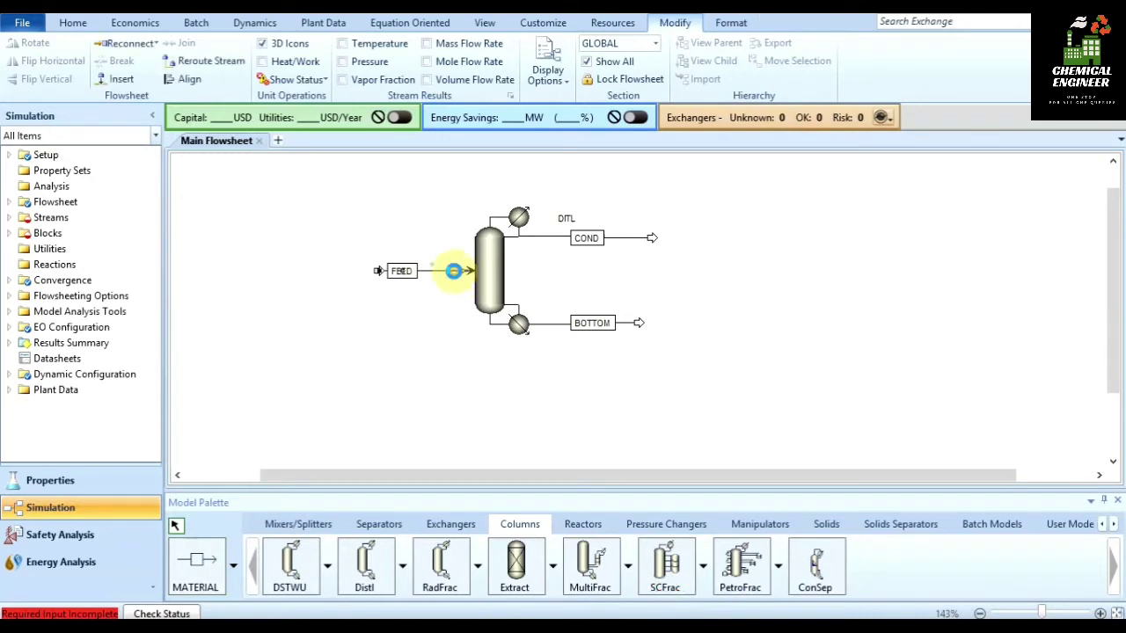
{"action": "double_click", "coordinate": [453, 271]}
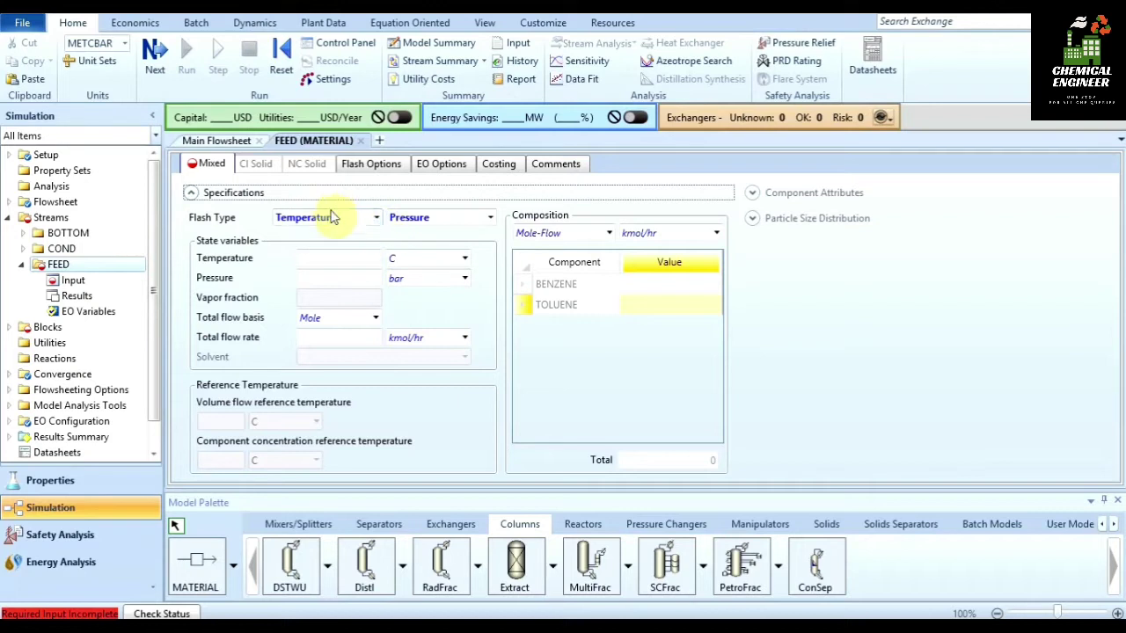
{"action": "left_click", "coordinate": [377, 218]}
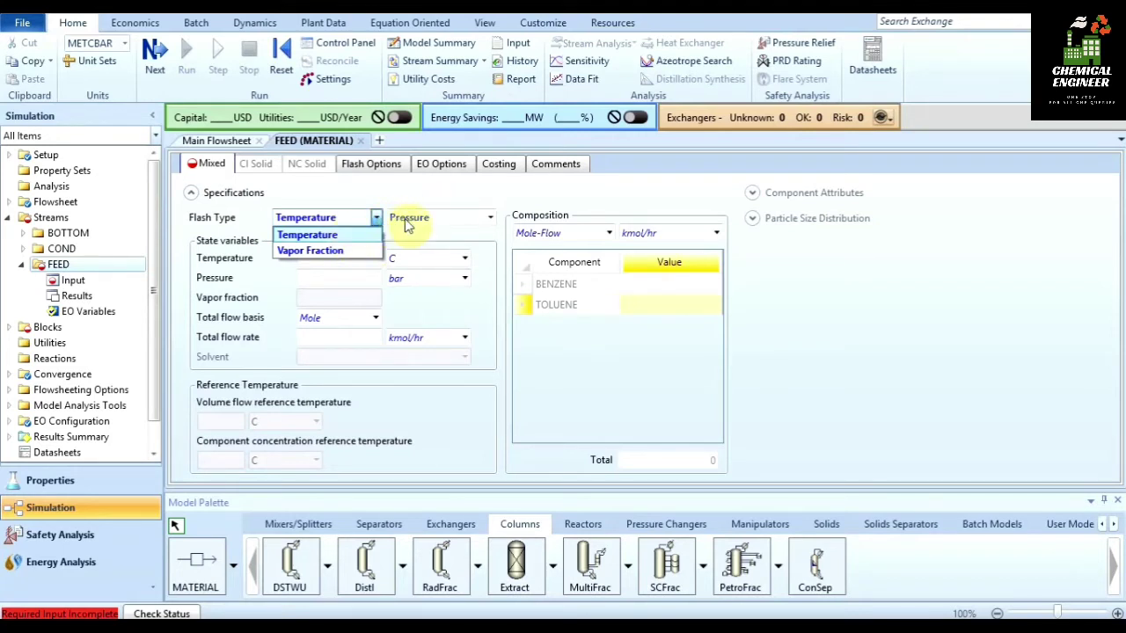
{"action": "left_click", "coordinate": [348, 237]}
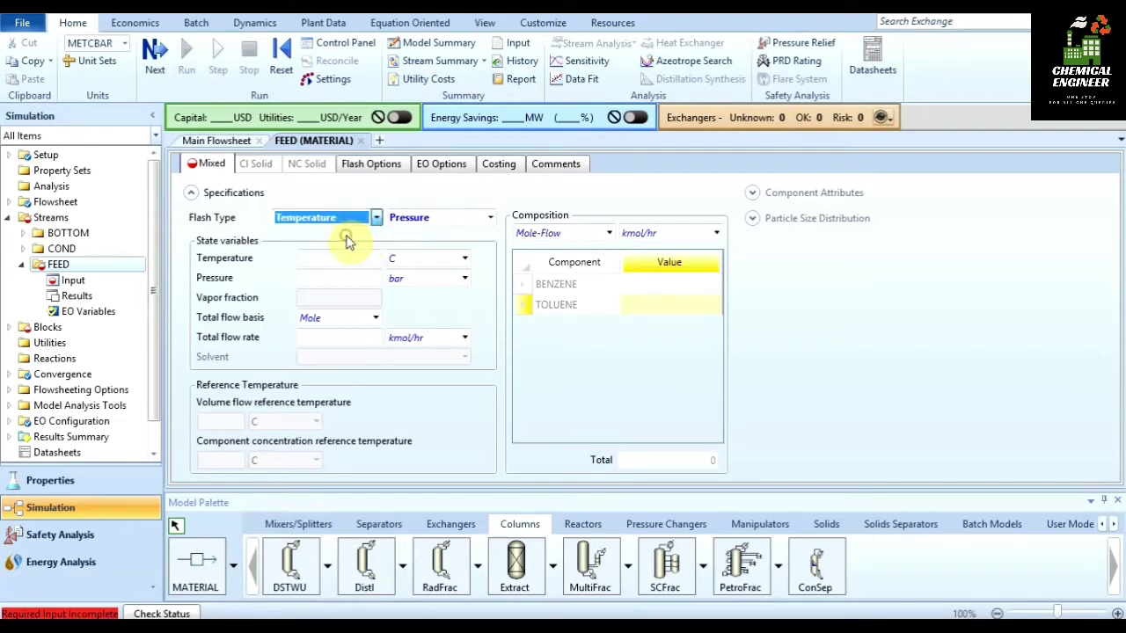
{"action": "left_click", "coordinate": [491, 218]}
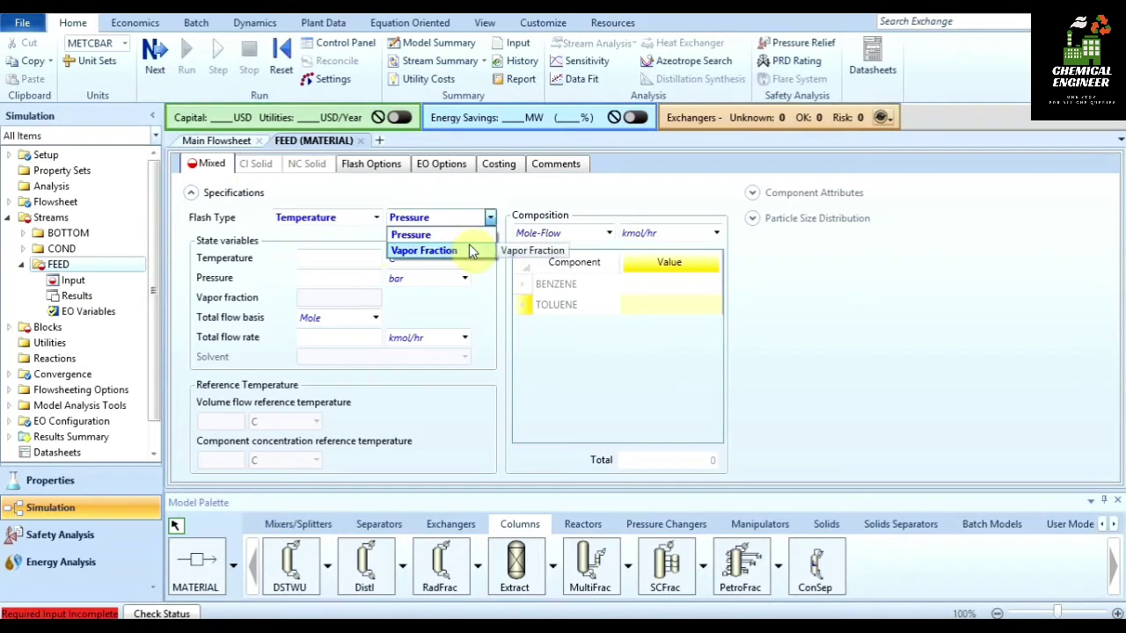
{"action": "left_click", "coordinate": [470, 251]}
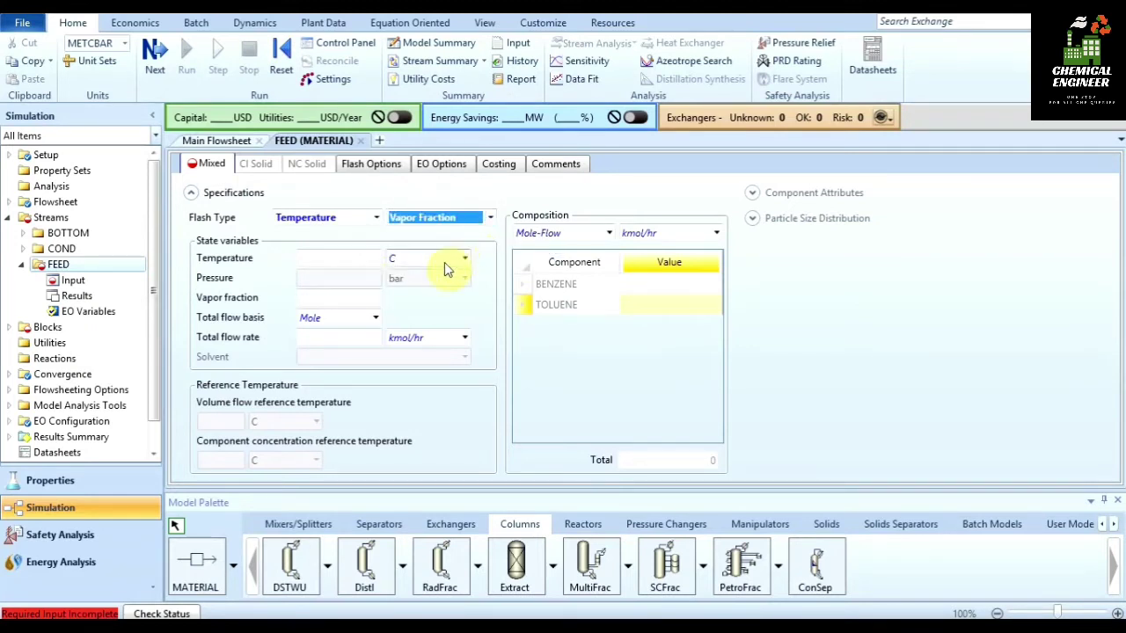
Step: Set the feed's temperature to 70 C, vapor fraction to 0.2 and total mole flow rate to 1000 kmol/hr
{"action": "left_click", "coordinate": [357, 258]}
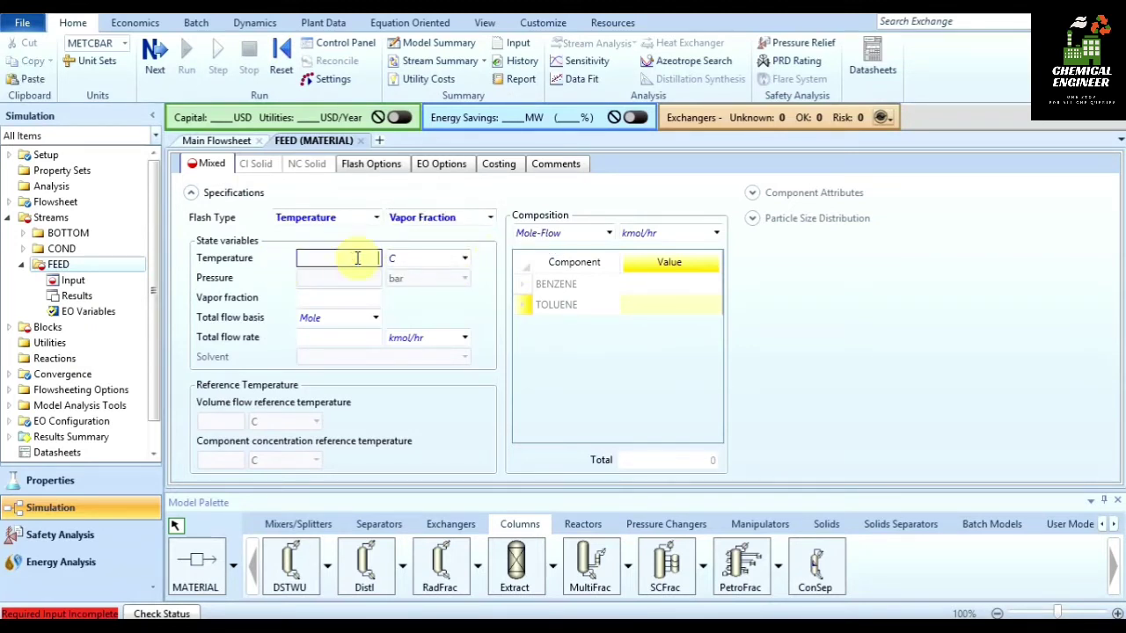
{"action": "type", "text": "70"}
{"action": "left_click", "coordinate": [359, 262]}
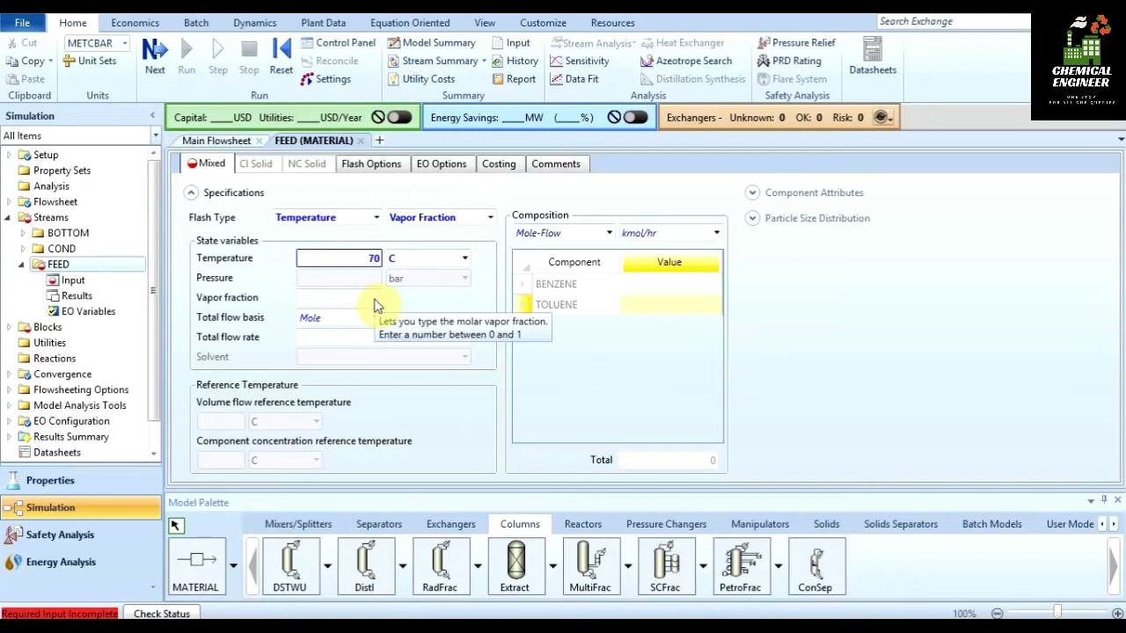
{"action": "left_click", "coordinate": [374, 299]}
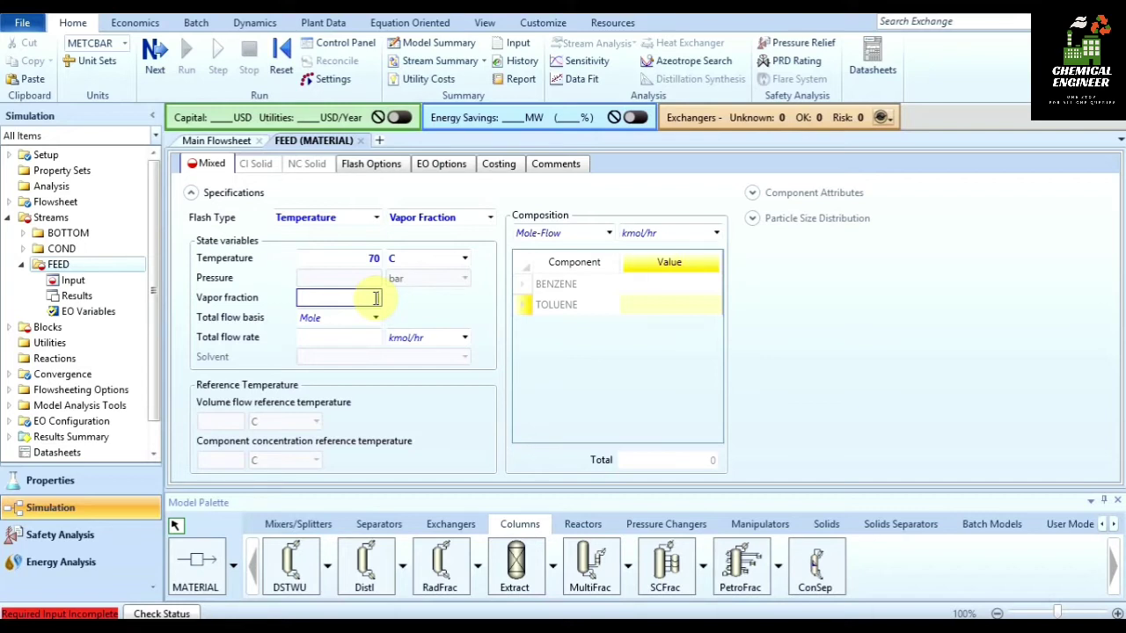
{"action": "type", "text": "0.2"}
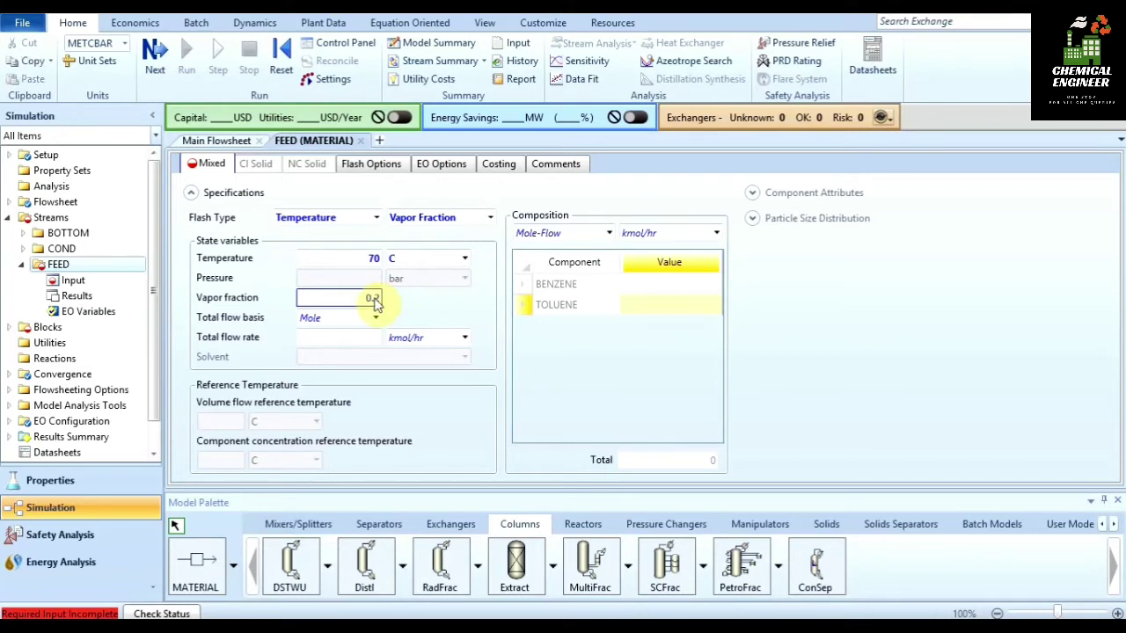
{"action": "left_click", "coordinate": [337, 339]}
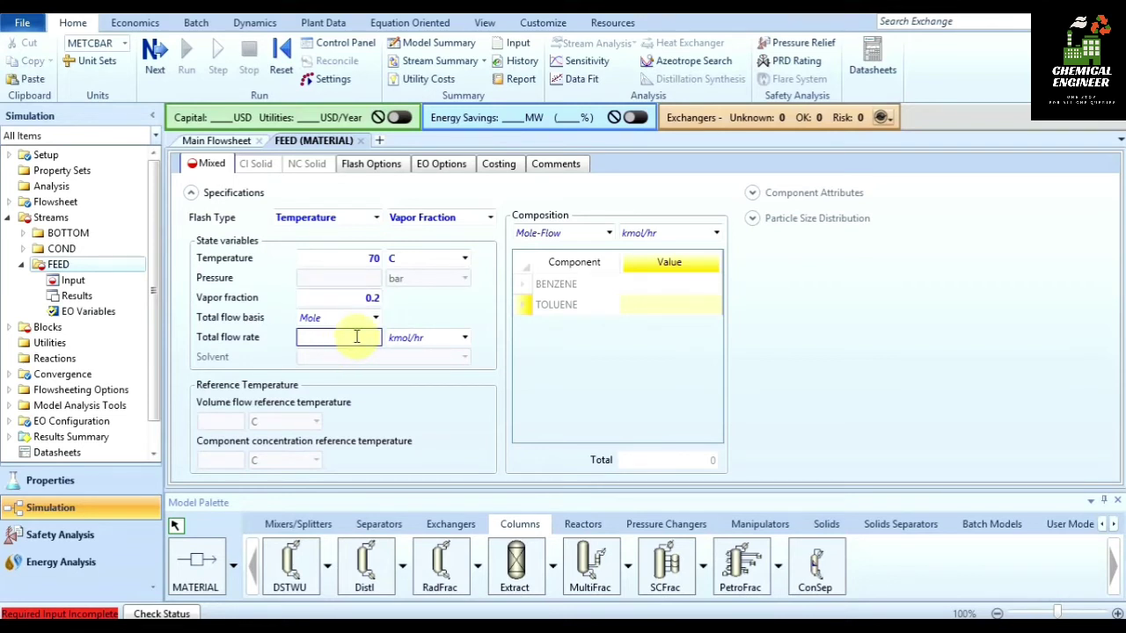
{"action": "type", "text": "1000"}
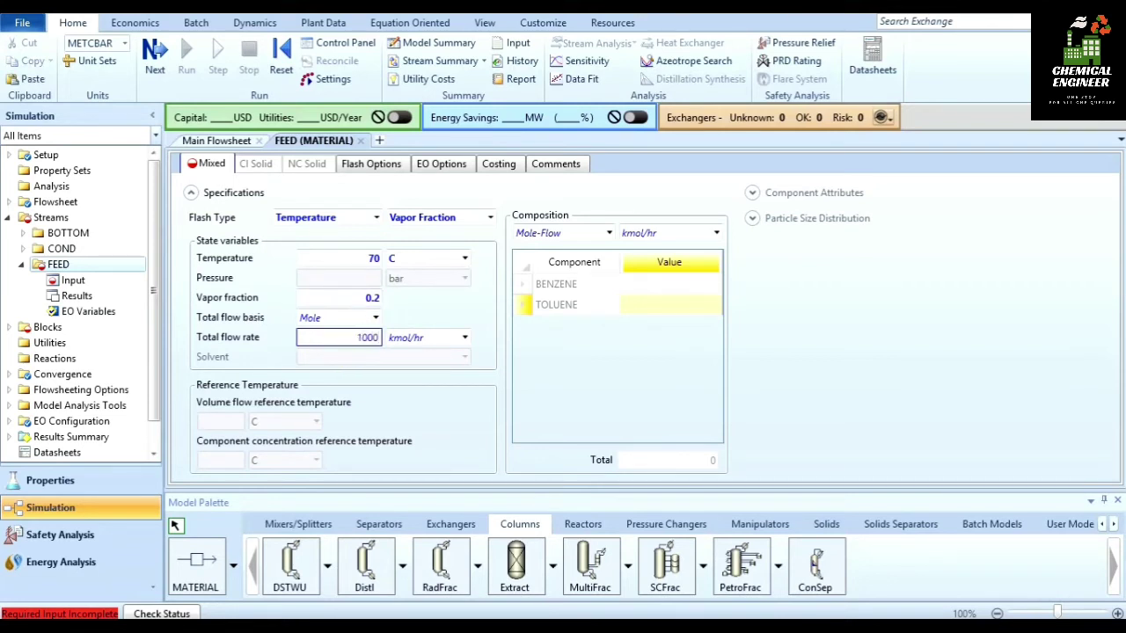
{"action": "key", "text": "Return"}
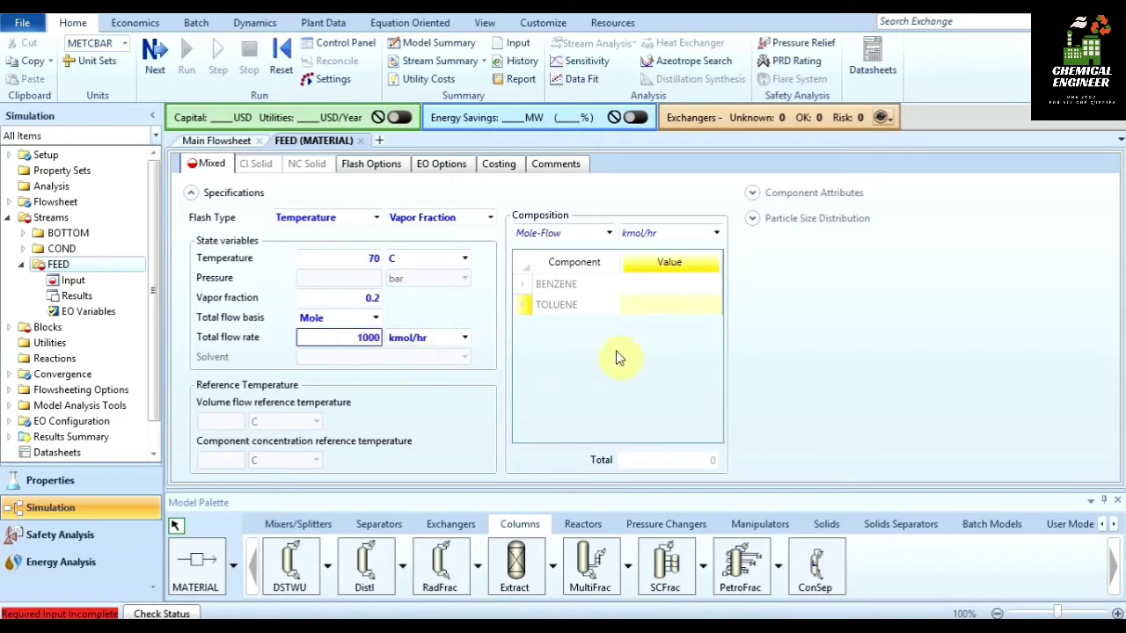
Step: Define the feed composition as Mole-Frac with 0.5 for BENZENE and 0.5 for TOLUENE
{"action": "left_click", "coordinate": [607, 235]}
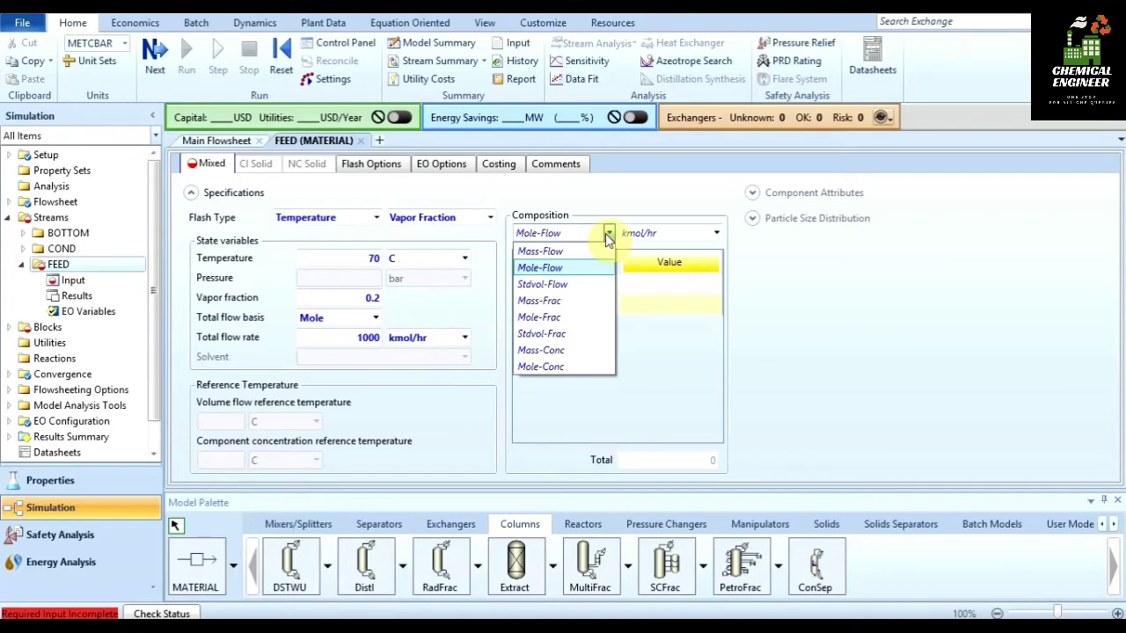
{"action": "left_click", "coordinate": [606, 233]}
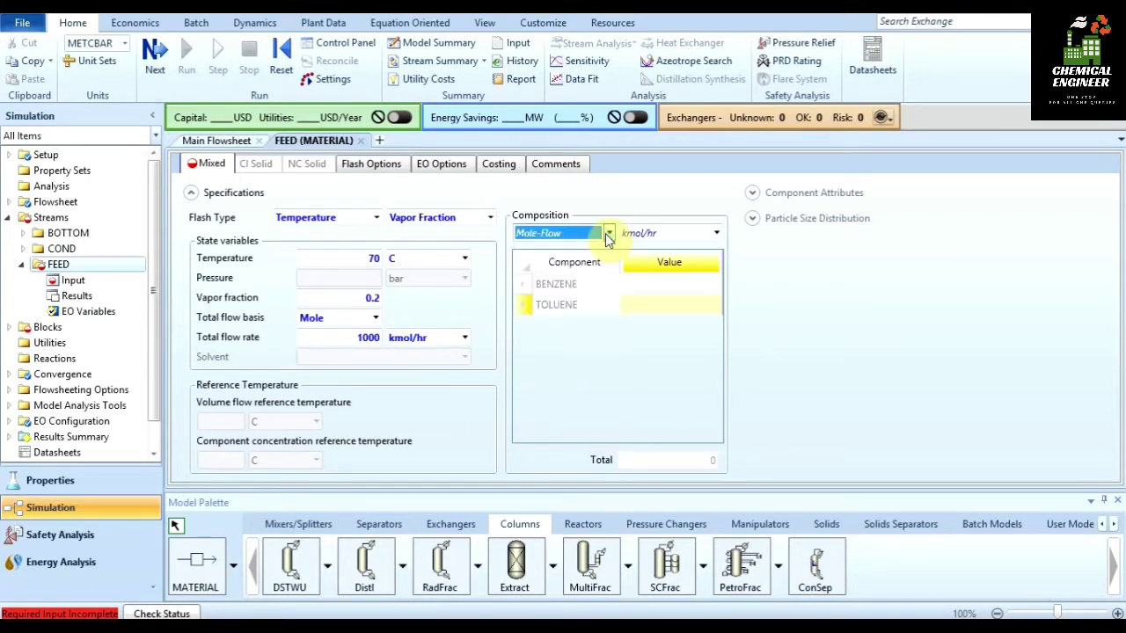
{"action": "left_click", "coordinate": [607, 234]}
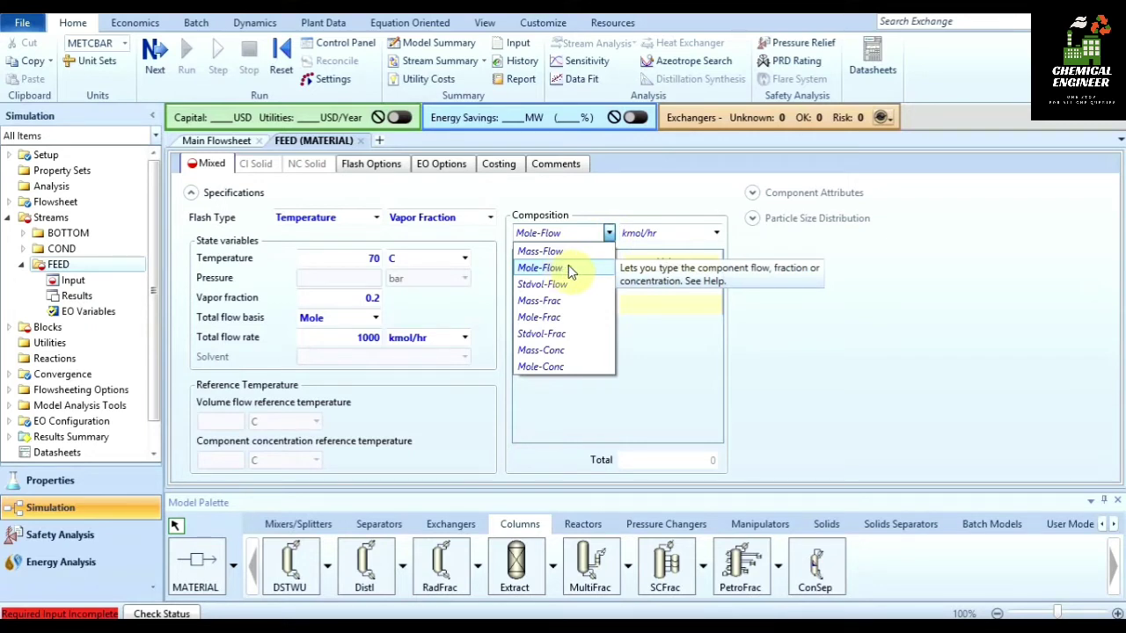
{"action": "left_click", "coordinate": [553, 319]}
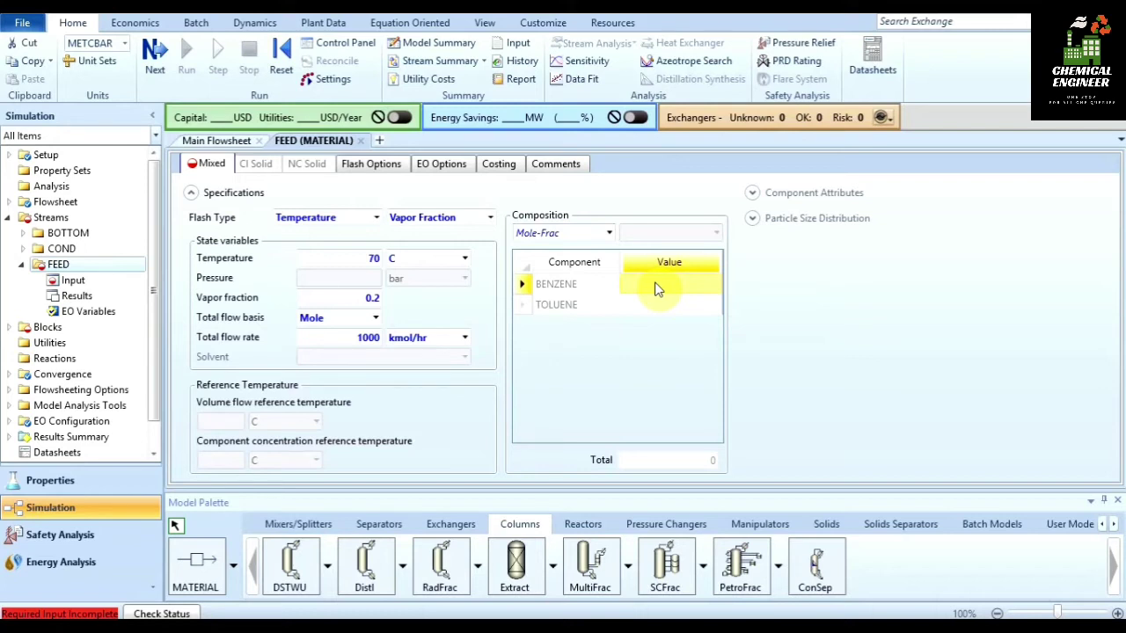
{"action": "type", "text": "0.5"}
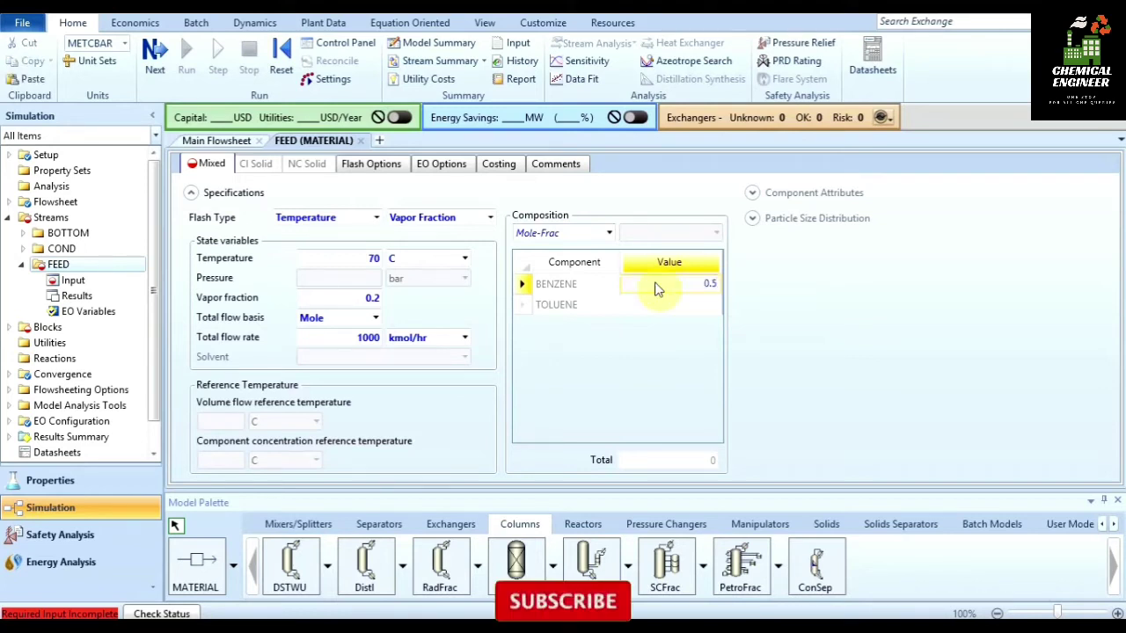
{"action": "key", "text": "Return"}
{"action": "type", "text": "0.5"}
{"action": "key", "text": "Return"}
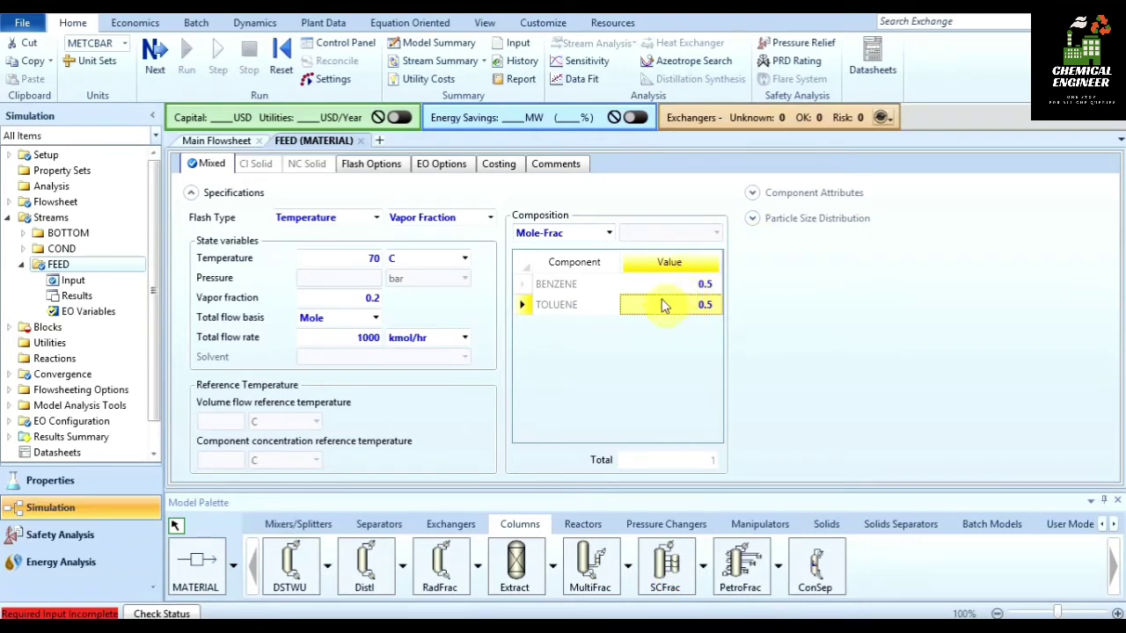
Step: Go to the next required input, the DITL column's specifications, and set 4 stages with feed stage 2
{"action": "left_click", "coordinate": [157, 61]}
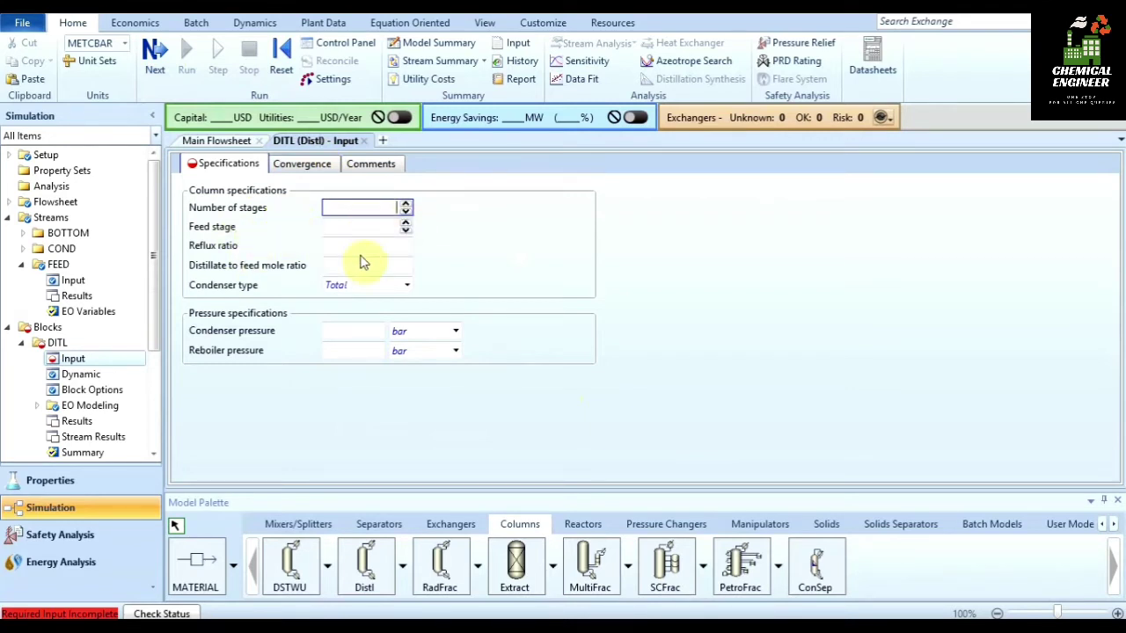
{"action": "left_click", "coordinate": [406, 207]}
{"action": "left_click", "coordinate": [406, 206]}
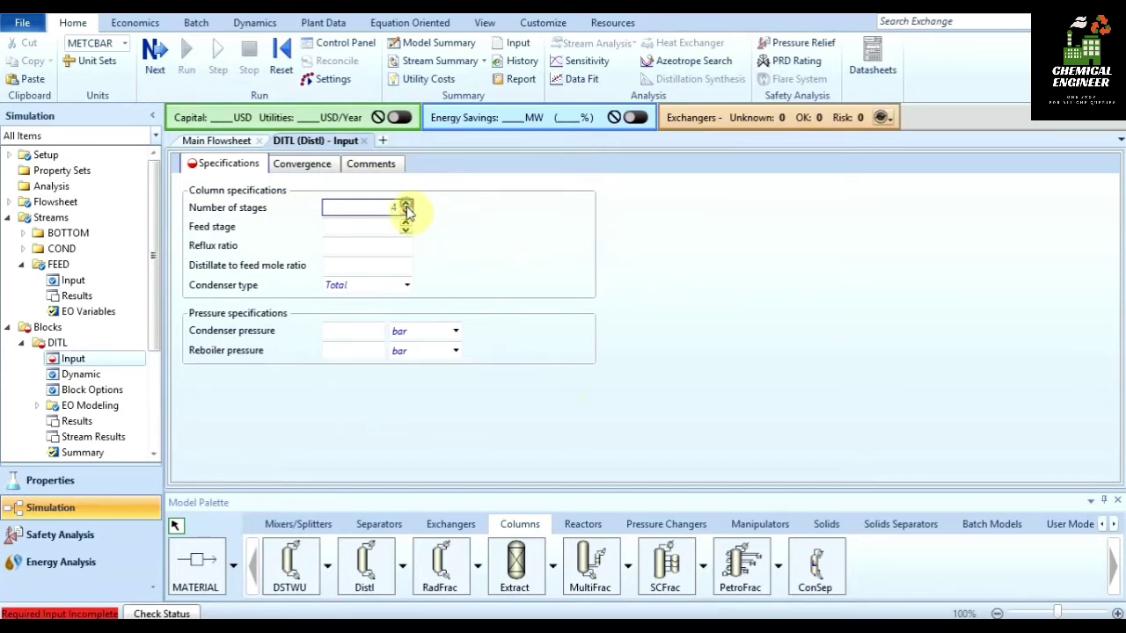
{"action": "left_click", "coordinate": [407, 223]}
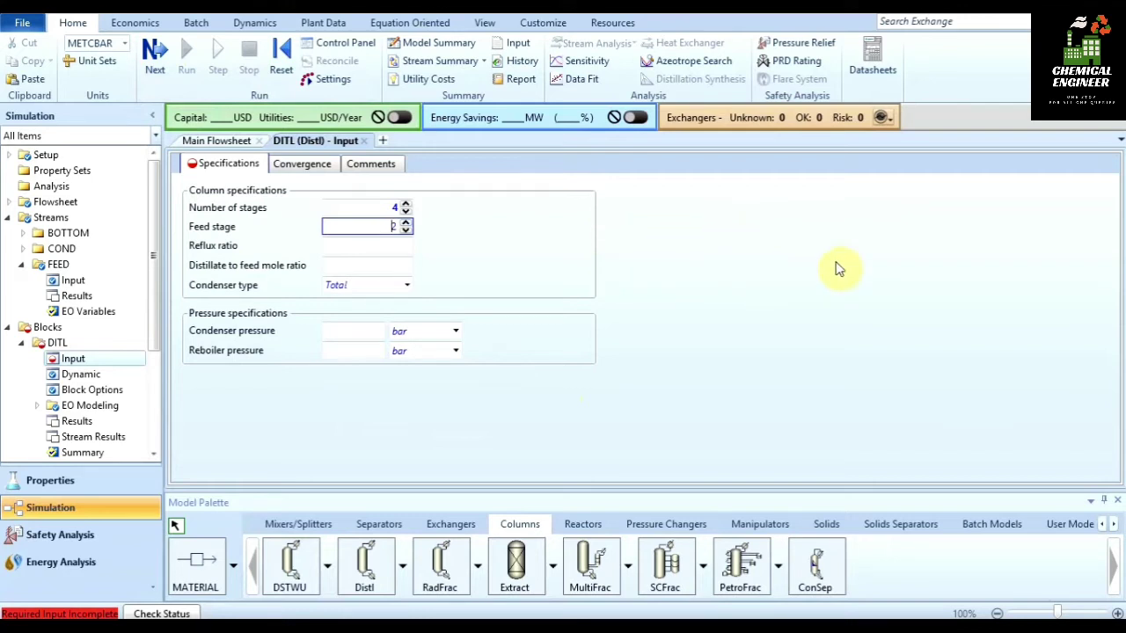
Step: Set the column's reflux ratio to 1.3 and the distillate to feed mole ratio to 0.8
{"action": "left_click", "coordinate": [371, 246]}
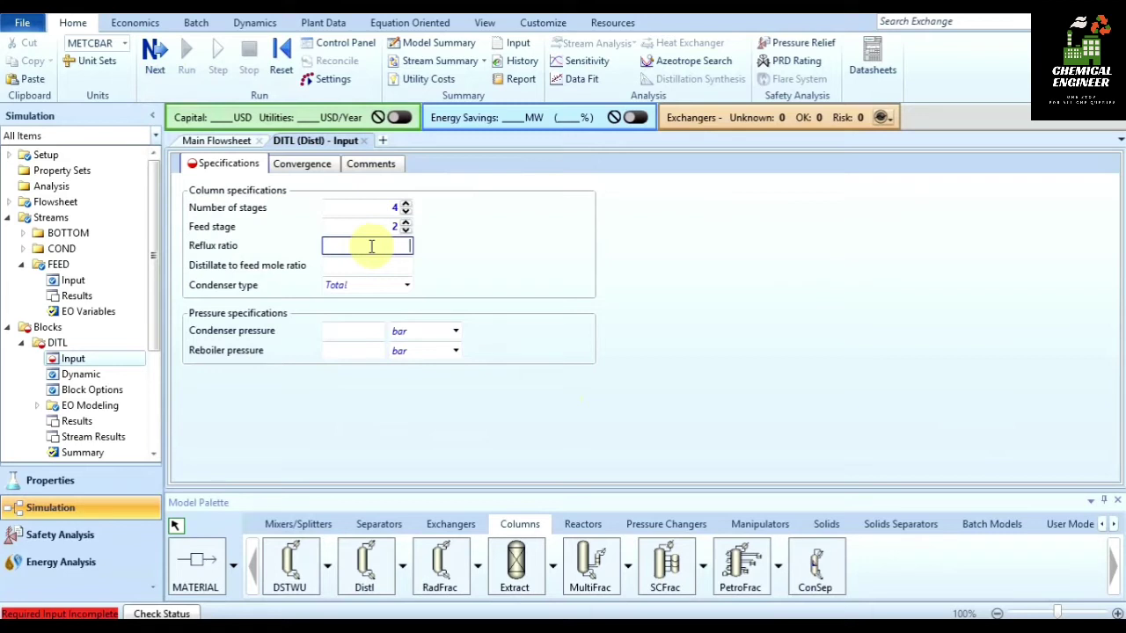
{"action": "type", "text": "1.3"}
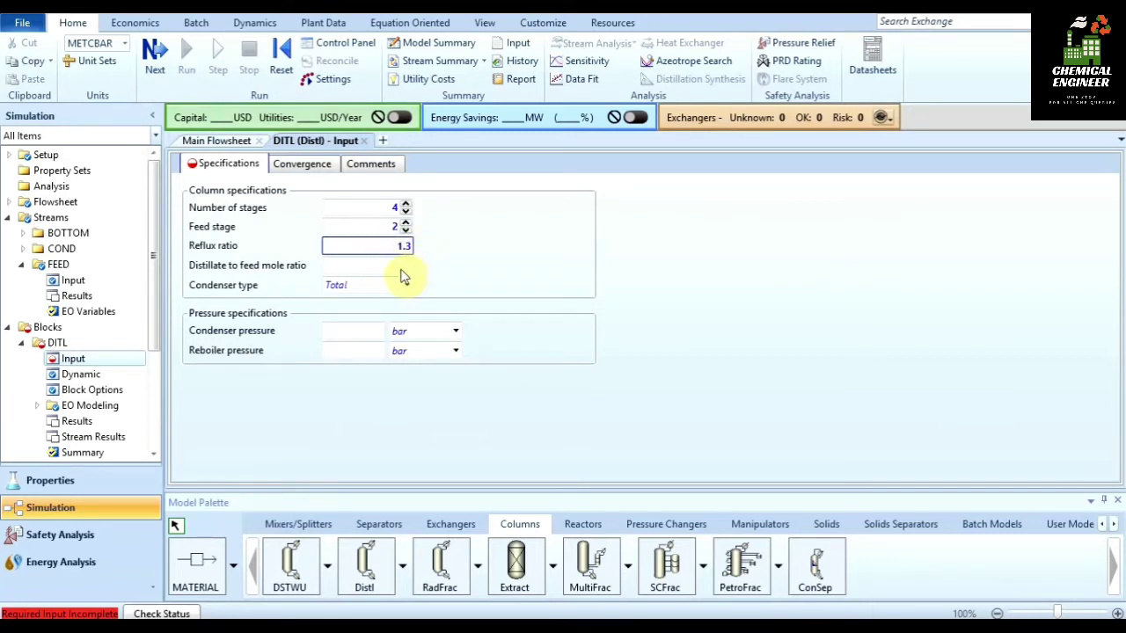
{"action": "left_click", "coordinate": [401, 266]}
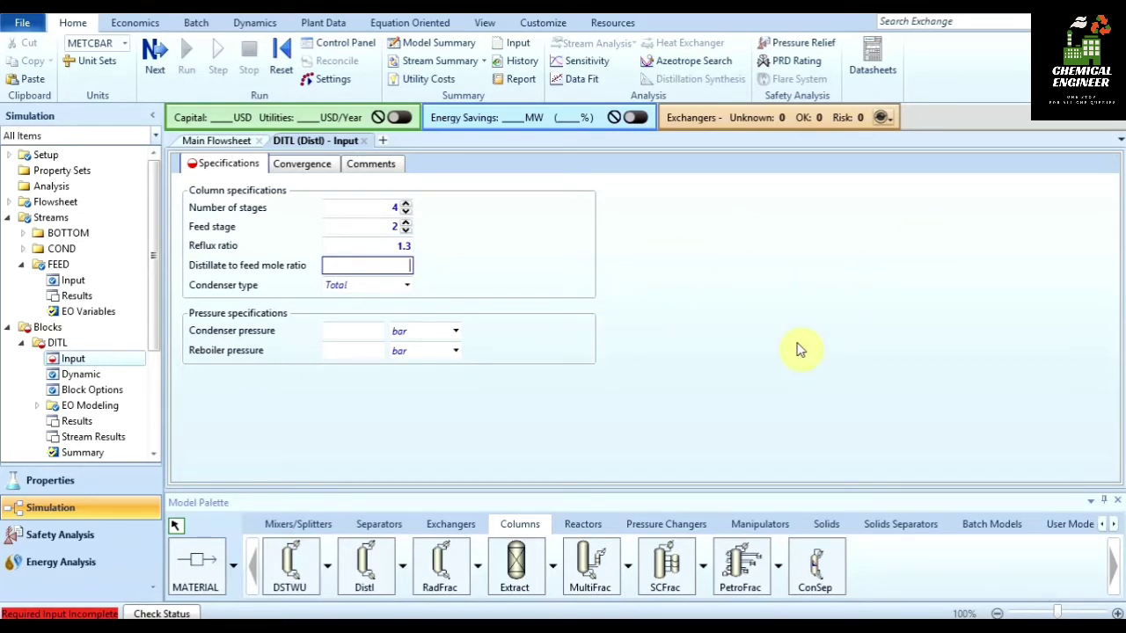
{"action": "type", "text": ".8"}
{"action": "key", "text": "Return"}
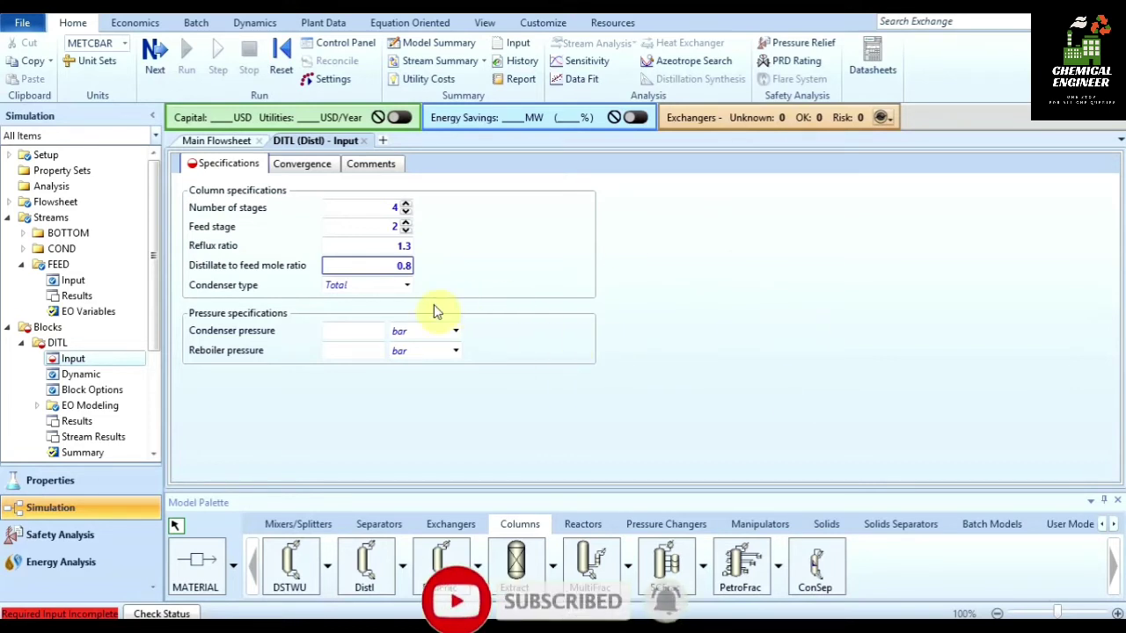
Step: Choose a Total condenser and set the condenser pressure to 1 bar and the reboiler pressure to 1.5 bar
{"action": "left_click", "coordinate": [388, 289]}
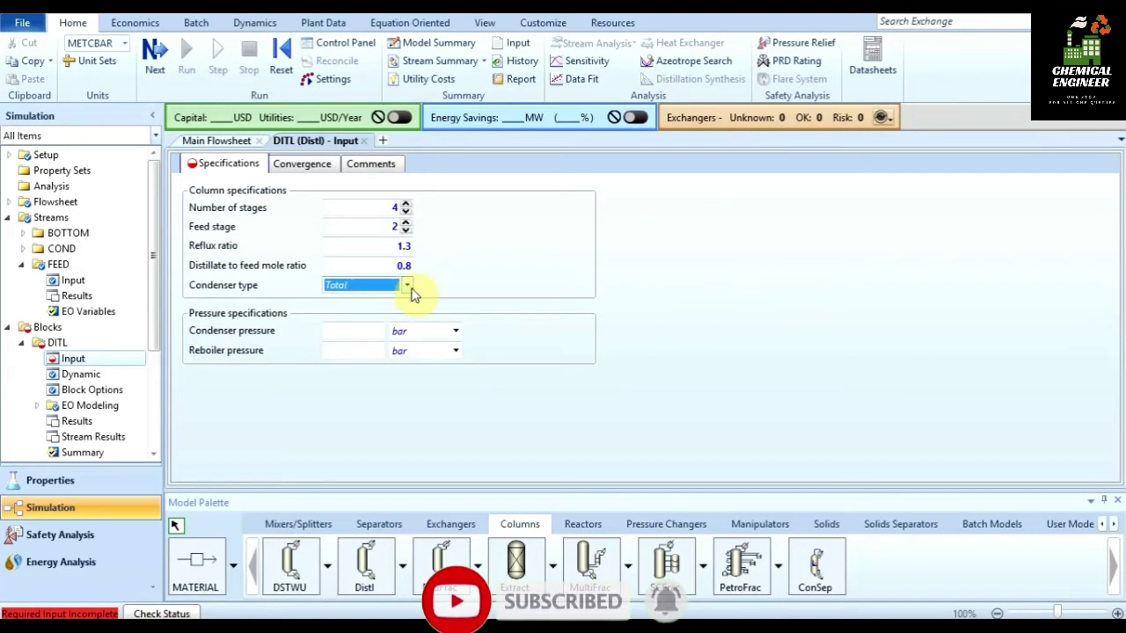
{"action": "left_click", "coordinate": [408, 287]}
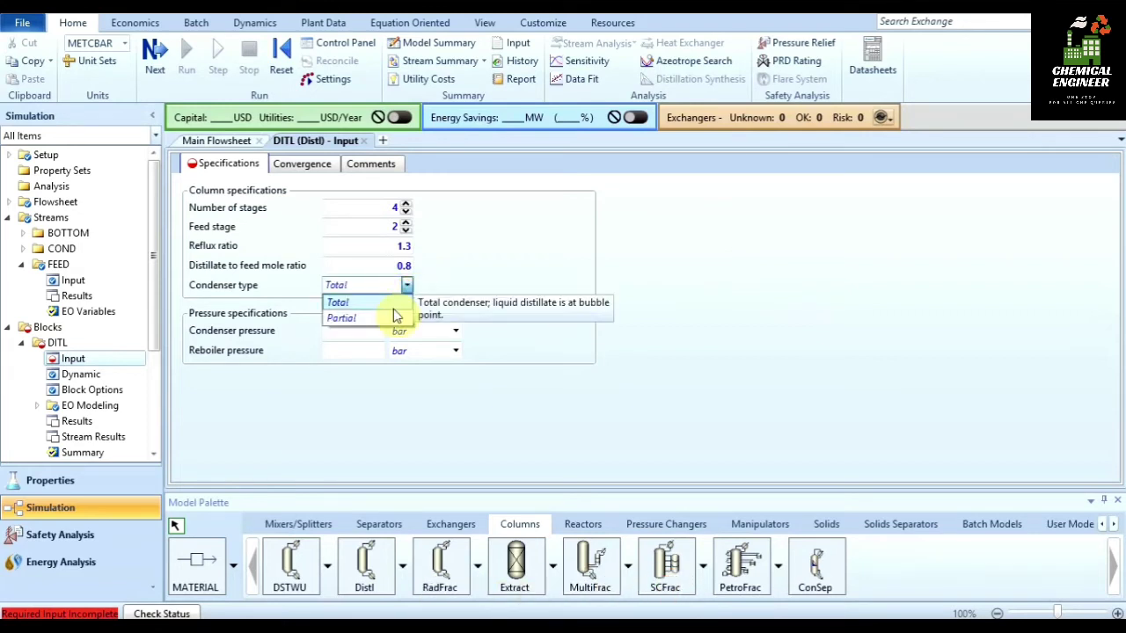
{"action": "left_click", "coordinate": [392, 303]}
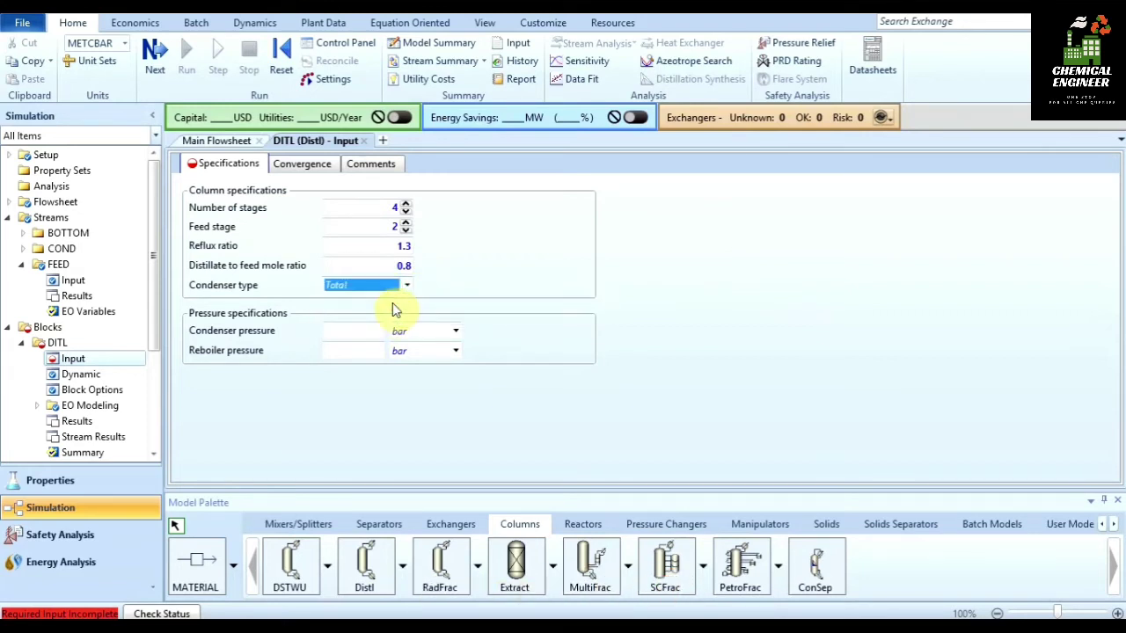
{"action": "left_click", "coordinate": [343, 331]}
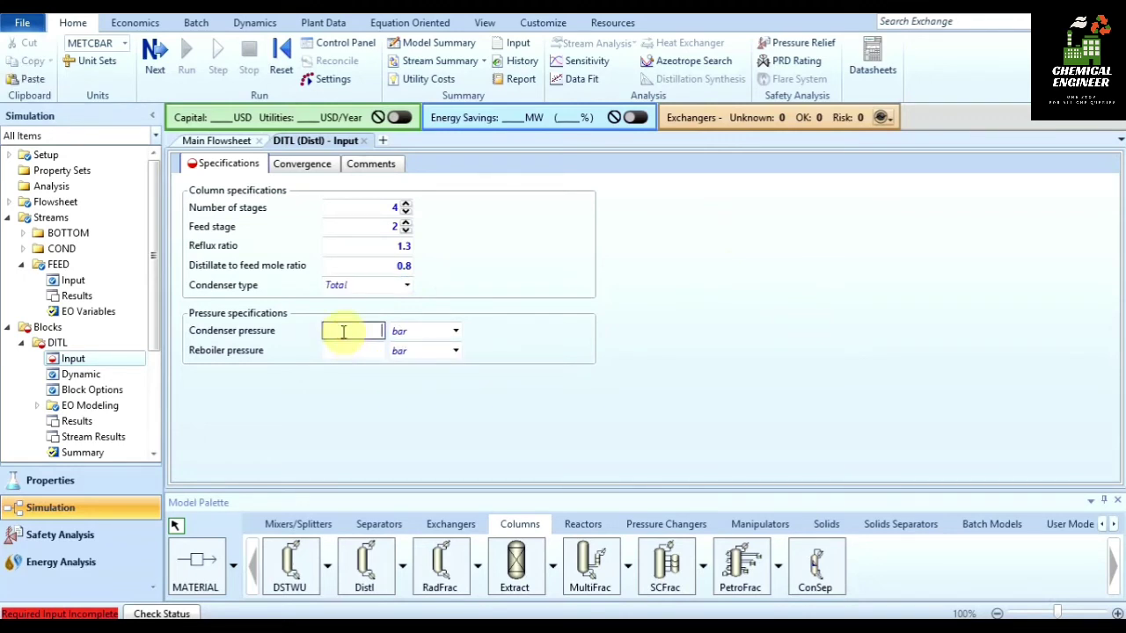
{"action": "type", "text": "1"}
{"action": "left_click", "coordinate": [375, 351]}
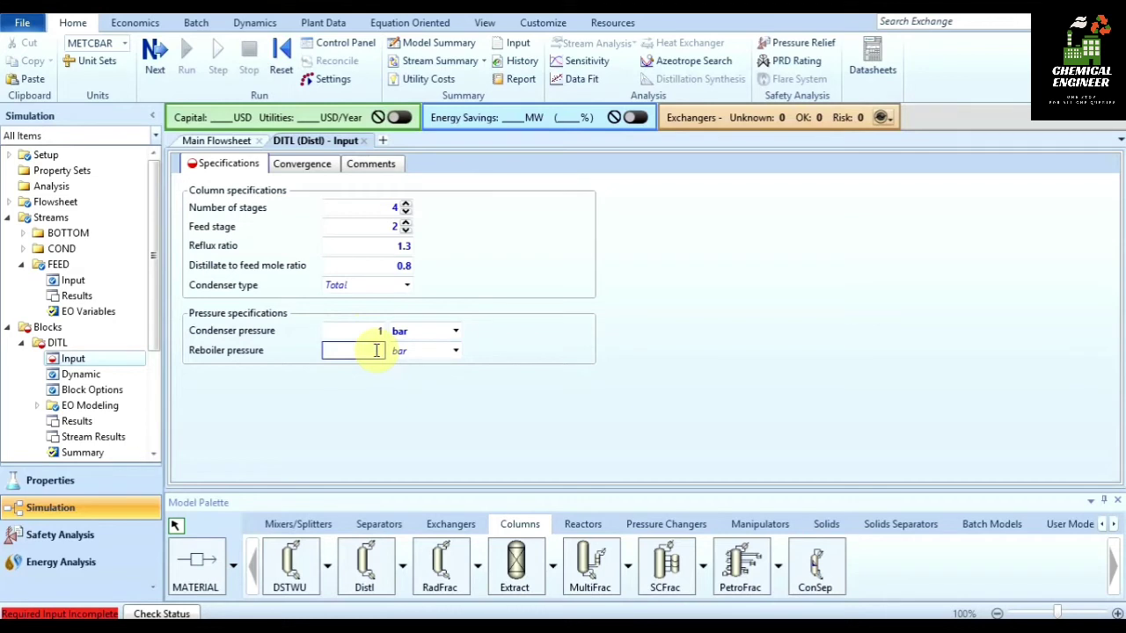
{"action": "type", "text": "1.5"}
{"action": "key", "text": "Return"}
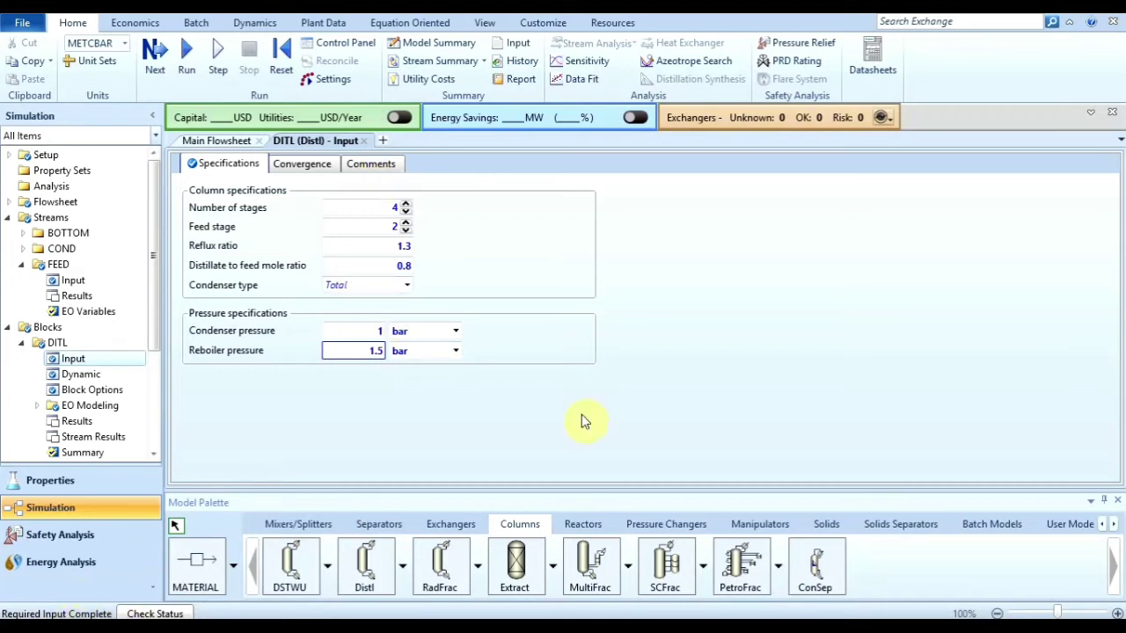
Step: Run the simulation with the completed input and check the run messages for errors or warnings
{"action": "left_click", "coordinate": [155, 62]}
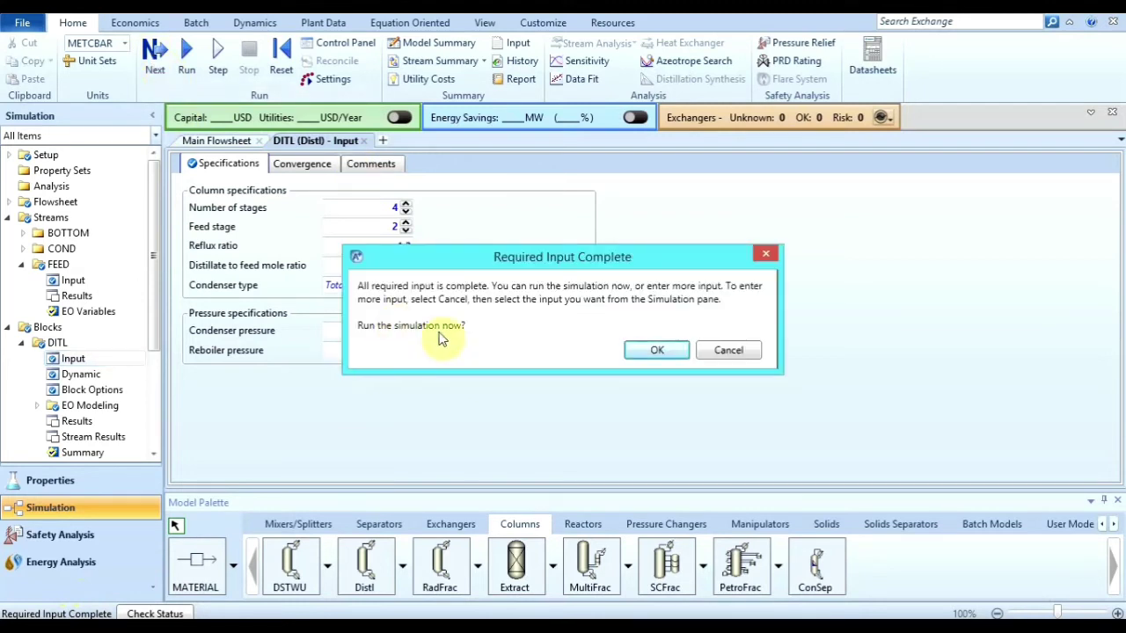
{"action": "left_click", "coordinate": [652, 348]}
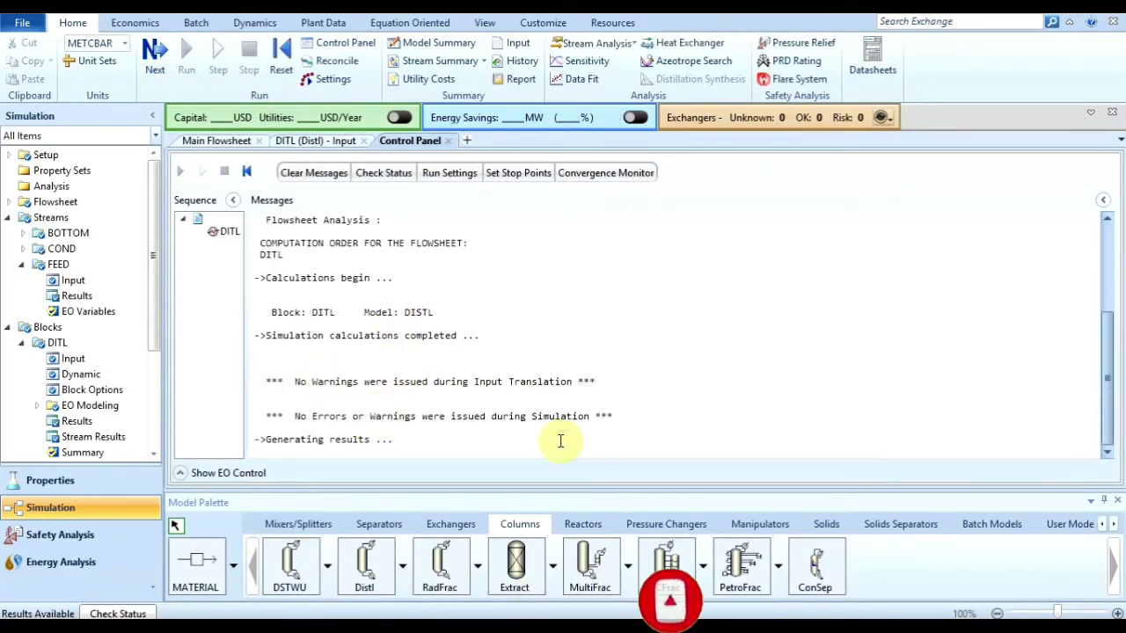
{"action": "left_click_drag", "start_coordinate": [592, 418], "coordinate": [360, 414]}
{"action": "left_click", "coordinate": [358, 417]}
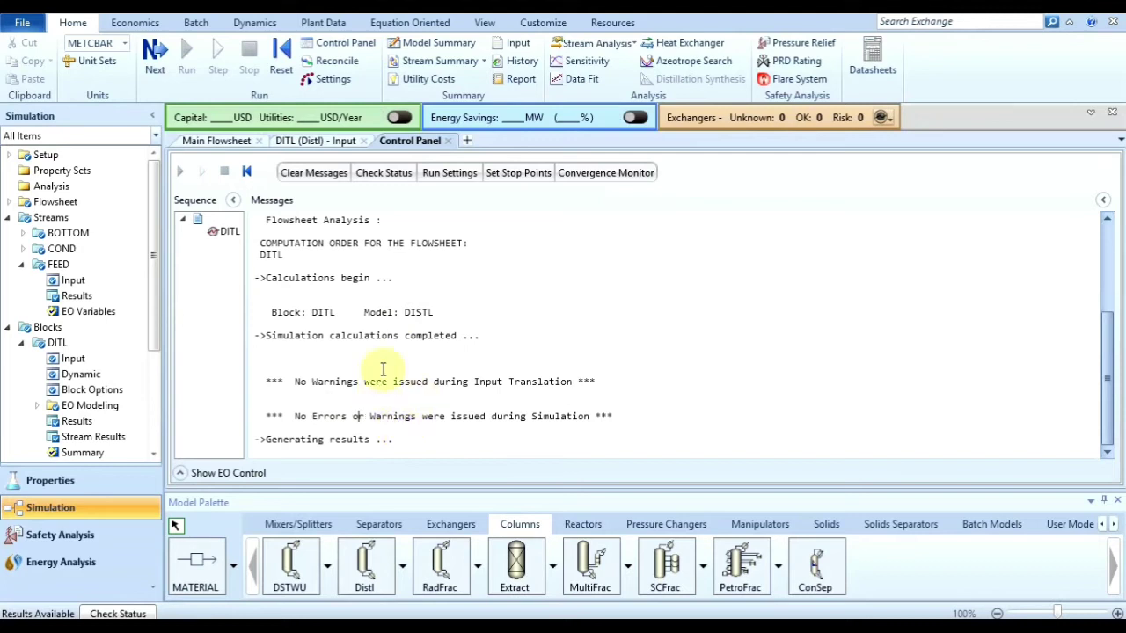
Step: Open the DITL block's stream results and compare the temperatures of the FEED, BOTTOM and COND streams
{"action": "mouse_move", "coordinate": [152, 322]}
{"action": "left_mouse_down"}
{"action": "mouse_move", "coordinate": [151, 417]}
{"action": "mouse_move", "coordinate": [169, 319]}
{"action": "left_mouse_up"}
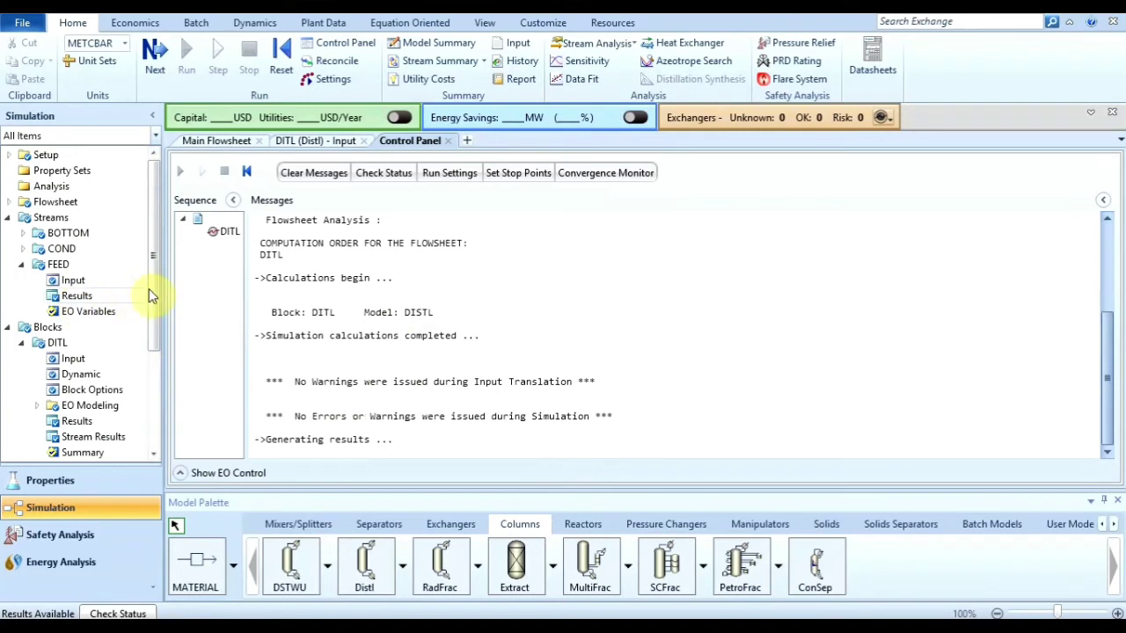
{"action": "scroll", "coordinate": [150, 290], "scroll_direction": "down", "scroll_amount": 2}
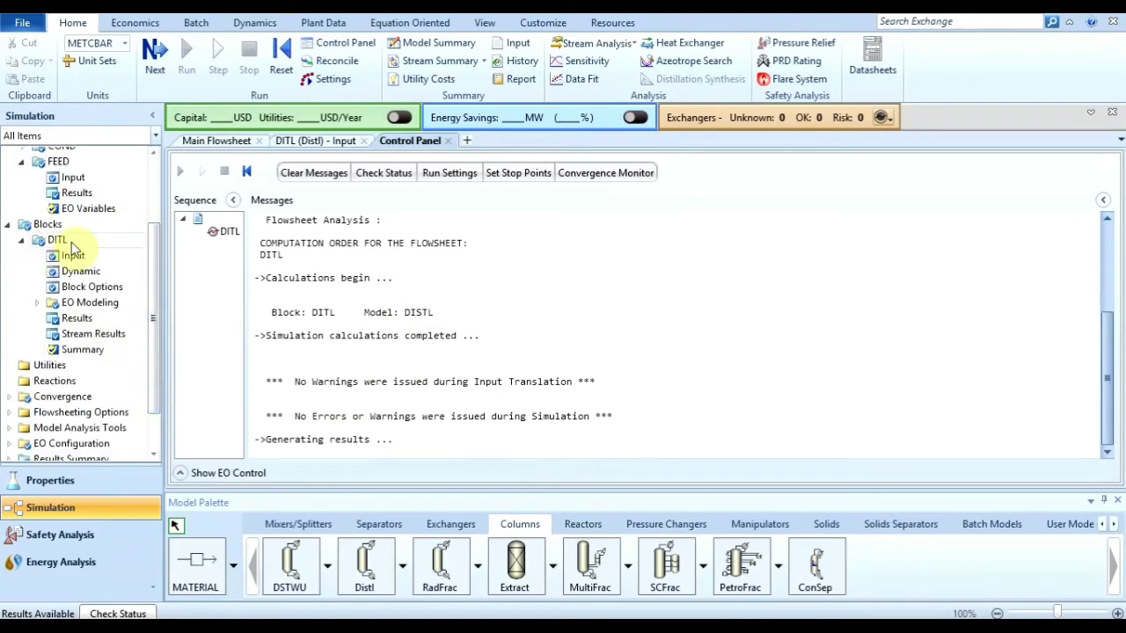
{"action": "double_click", "coordinate": [74, 333]}
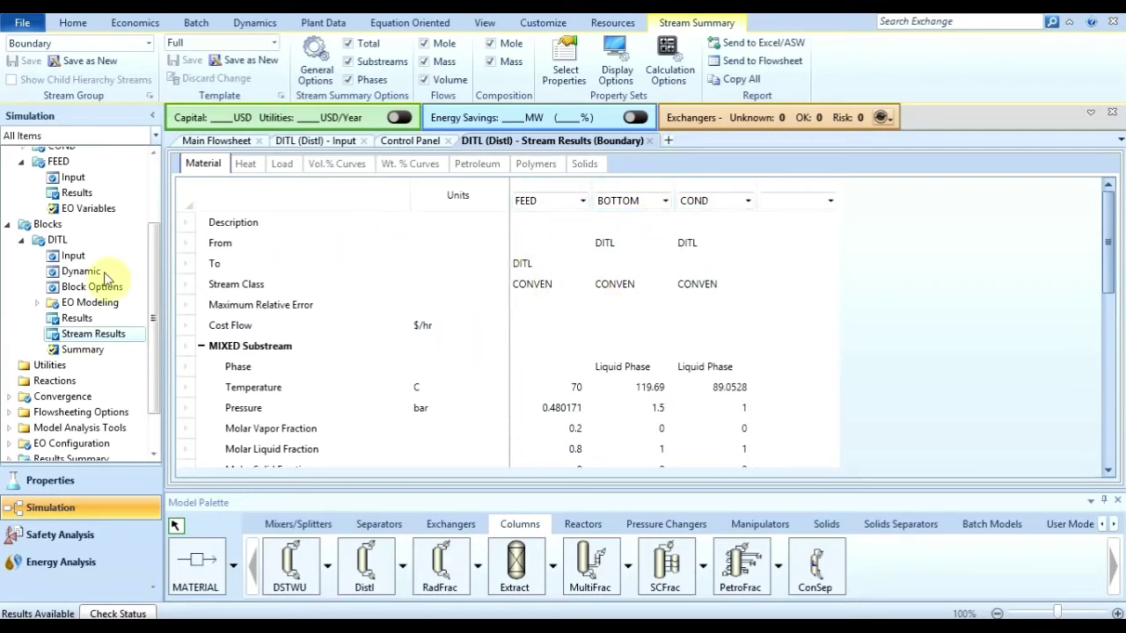
{"action": "scroll", "coordinate": [460, 311], "scroll_direction": "down", "scroll_amount": 2}
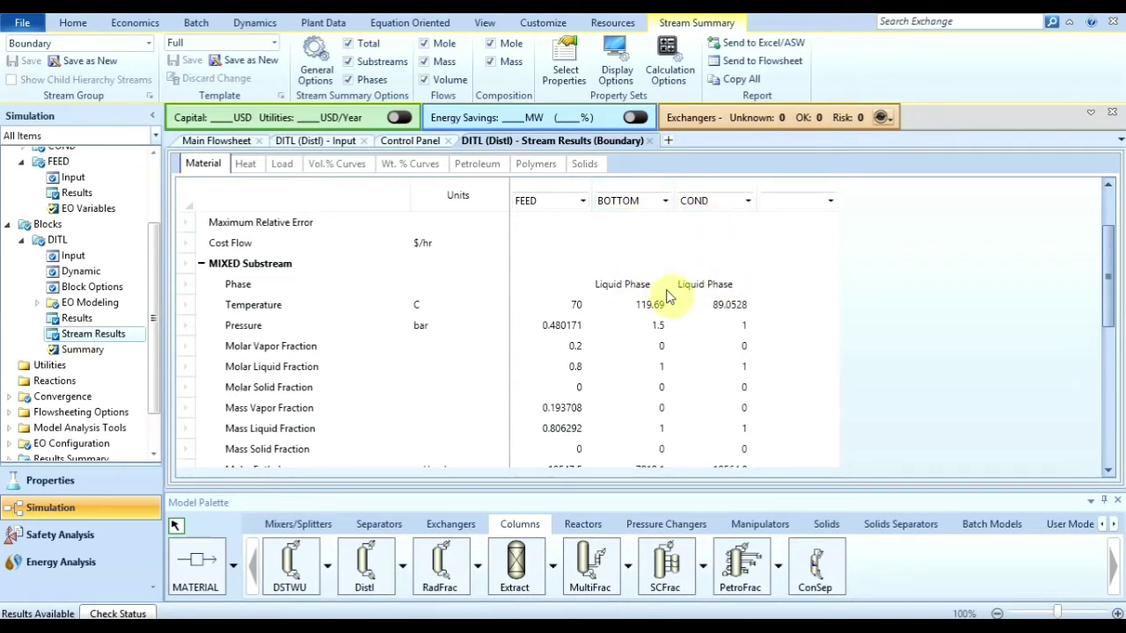
{"action": "left_click", "coordinate": [544, 306]}
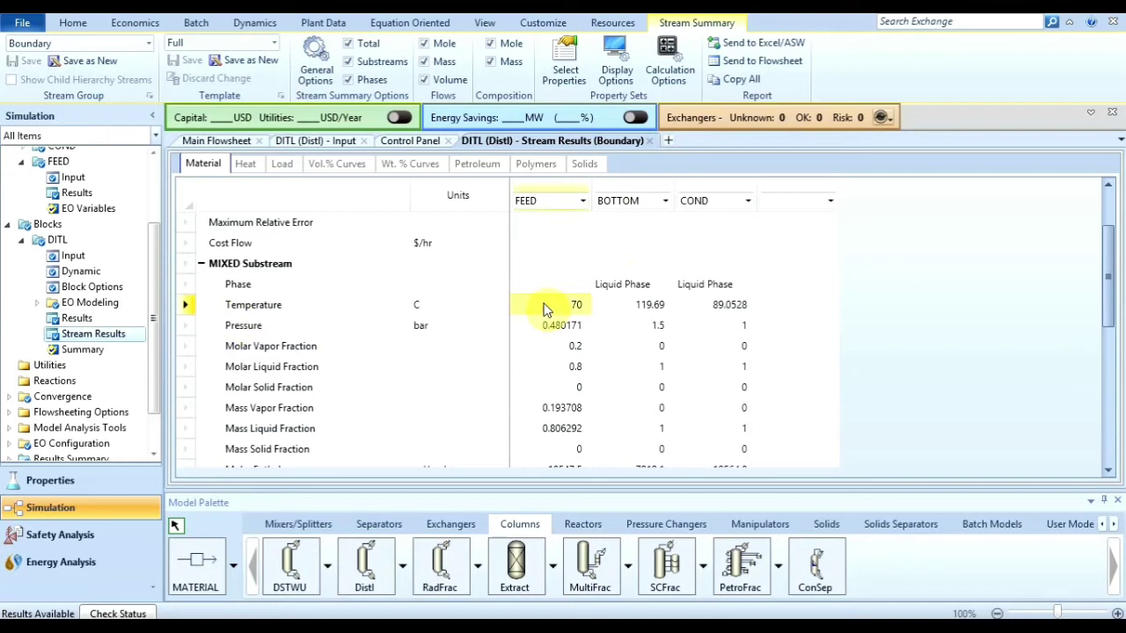
{"action": "left_click", "coordinate": [623, 307]}
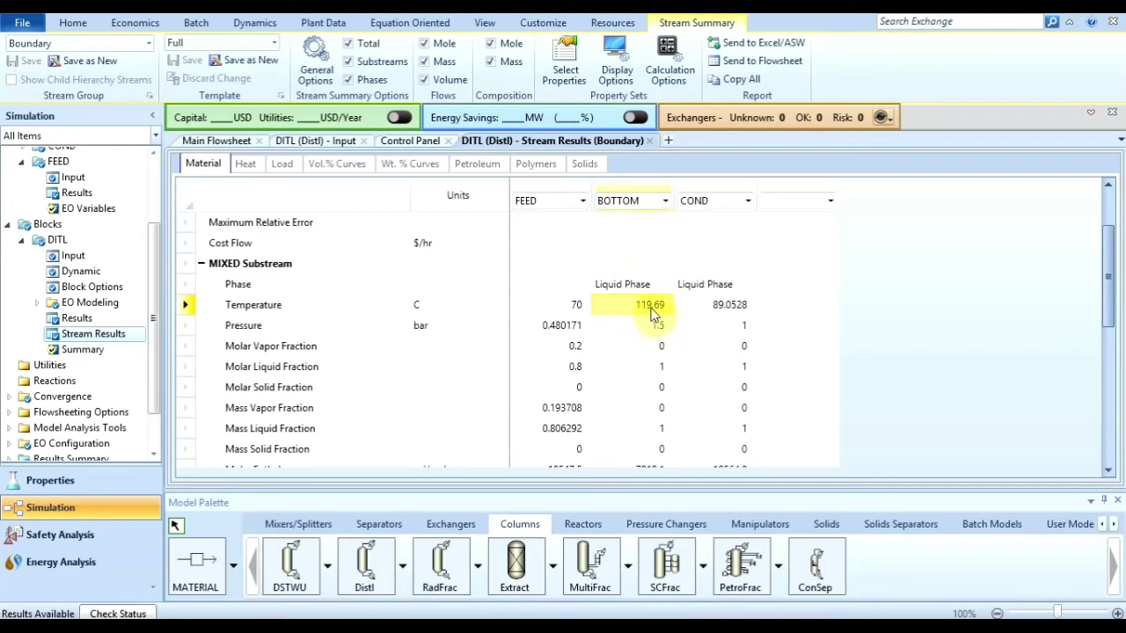
{"action": "left_click", "coordinate": [726, 312]}
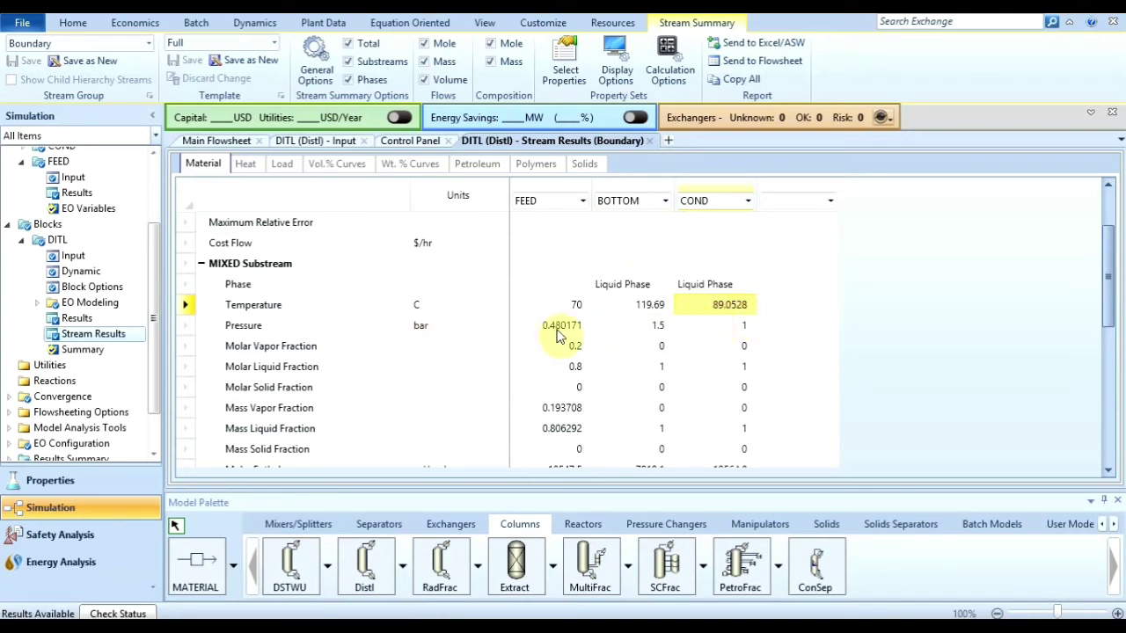
Step: Compare the pressures of the BOTTOM, COND and FEED streams in the stream results
{"action": "left_click", "coordinate": [655, 326]}
{"action": "left_click", "coordinate": [716, 326]}
{"action": "left_click", "coordinate": [659, 326]}
{"action": "type", "text": "1.5"}
{"action": "left_click", "coordinate": [711, 325]}
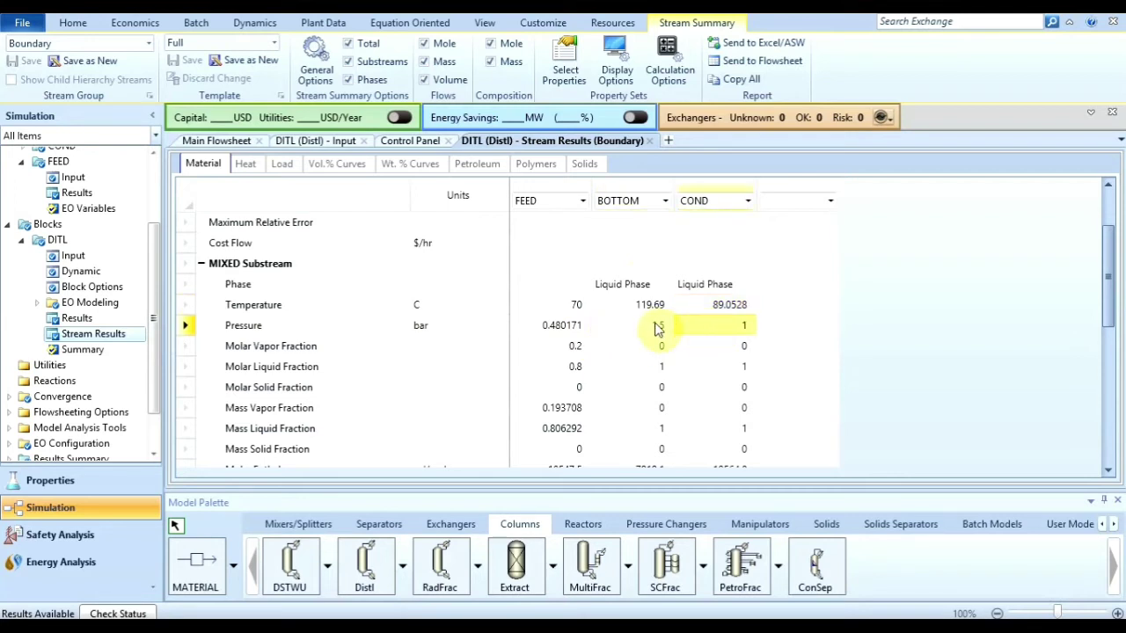
{"action": "left_click", "coordinate": [658, 327]}
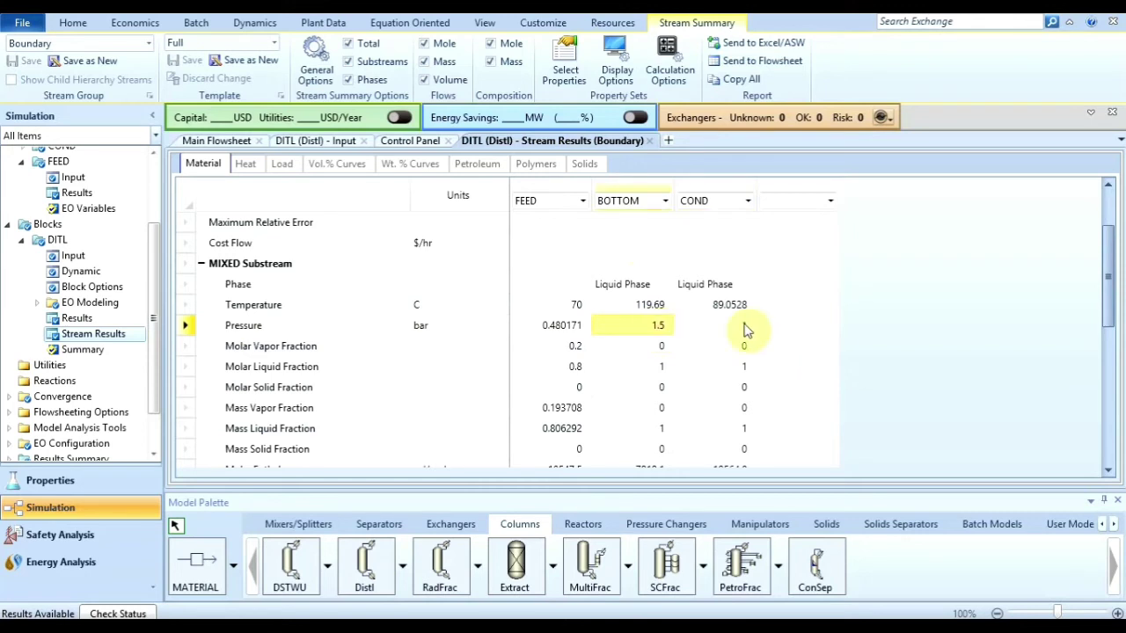
{"action": "left_click", "coordinate": [565, 325]}
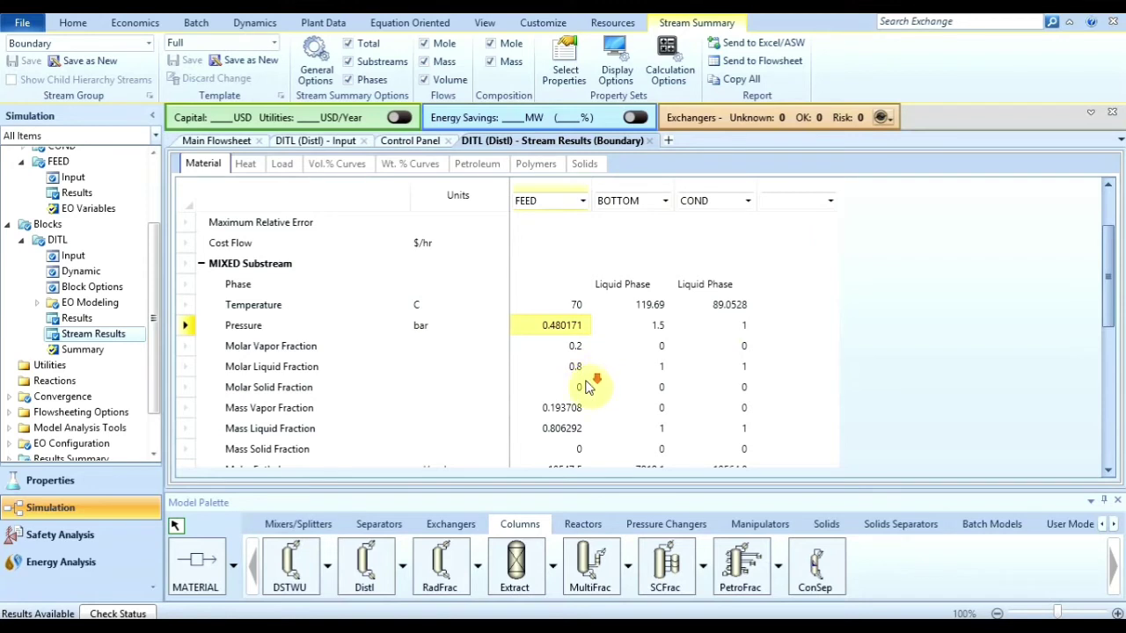
{"action": "scroll", "coordinate": [589, 387], "scroll_direction": "down", "scroll_amount": 1}
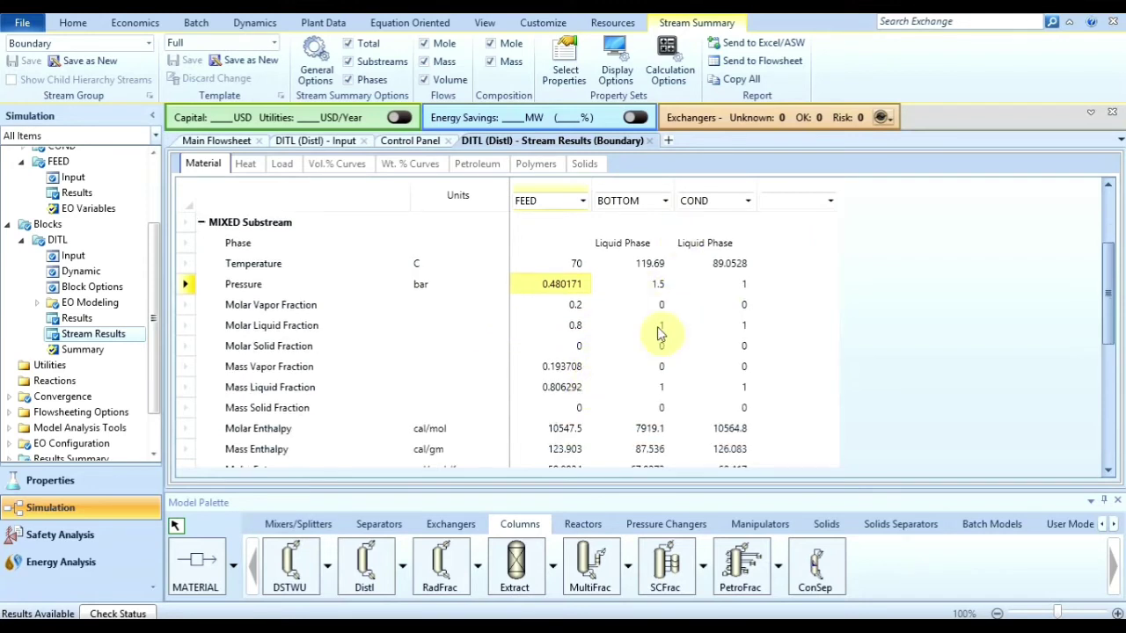
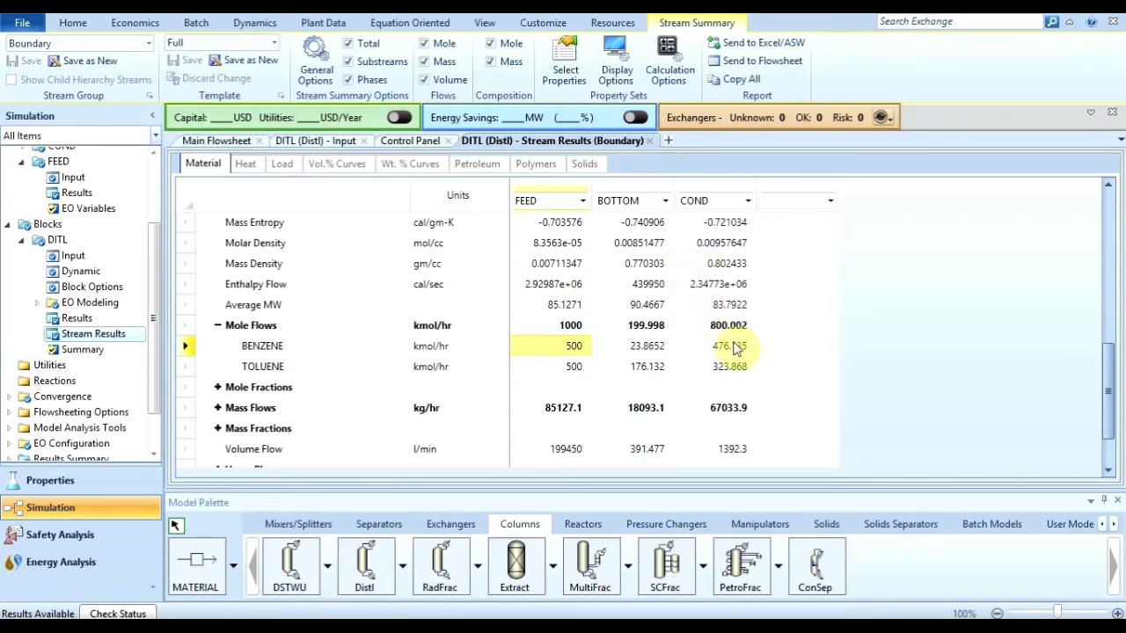
Step: Examine the benzene and toluene mole flows in the COND and BOTTOM streams
{"action": "left_click", "coordinate": [735, 347]}
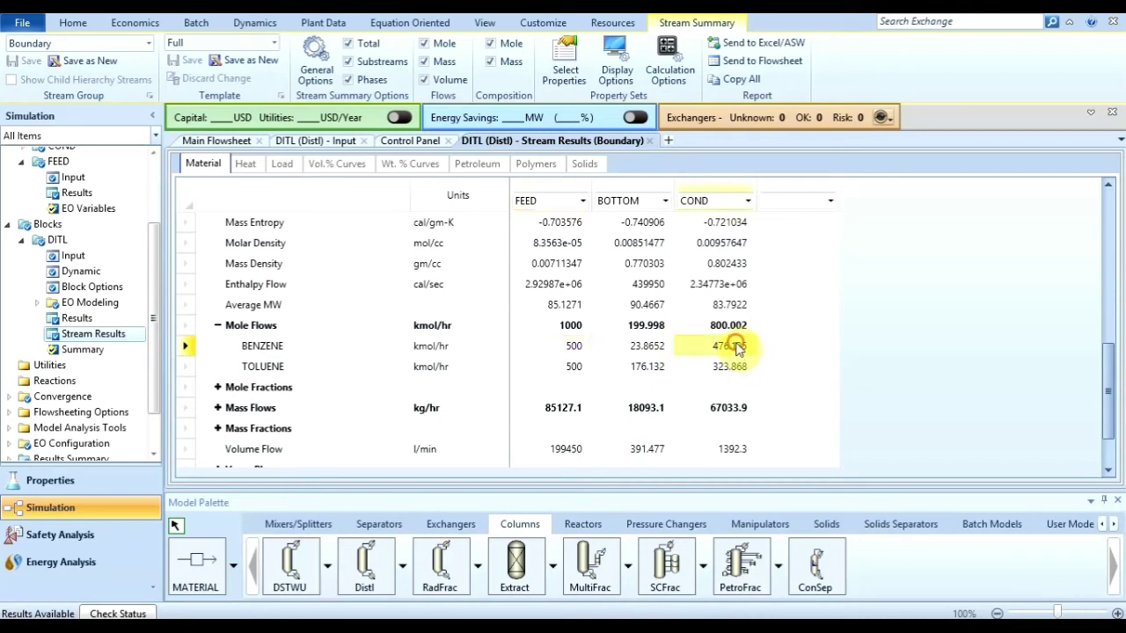
{"action": "left_click", "coordinate": [730, 366]}
{"action": "left_click", "coordinate": [726, 347]}
{"action": "left_click", "coordinate": [726, 366]}
{"action": "left_click", "coordinate": [660, 348]}
{"action": "left_click", "coordinate": [645, 366]}
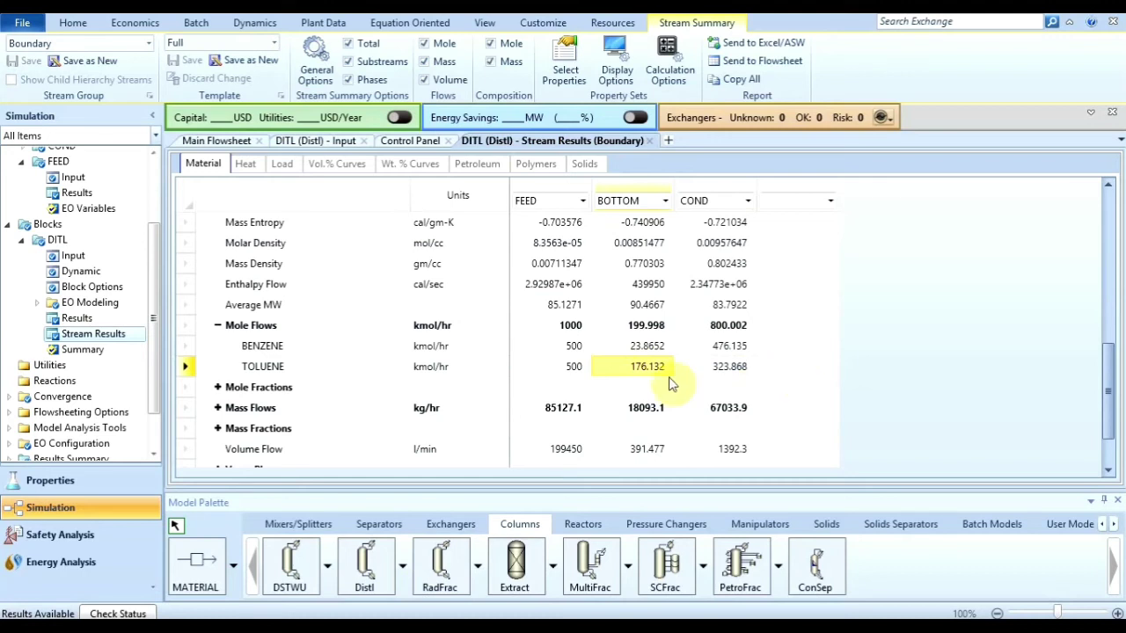
{"action": "left_click", "coordinate": [647, 349]}
{"action": "left_click", "coordinate": [648, 367]}
{"action": "left_click", "coordinate": [646, 348]}
{"action": "left_click", "coordinate": [649, 368]}
{"action": "left_click", "coordinate": [650, 349]}
{"action": "left_click", "coordinate": [650, 367]}
{"action": "left_click", "coordinate": [649, 348]}
{"action": "left_click", "coordinate": [649, 367]}
{"action": "left_click", "coordinate": [651, 347]}
{"action": "left_click", "coordinate": [651, 365]}
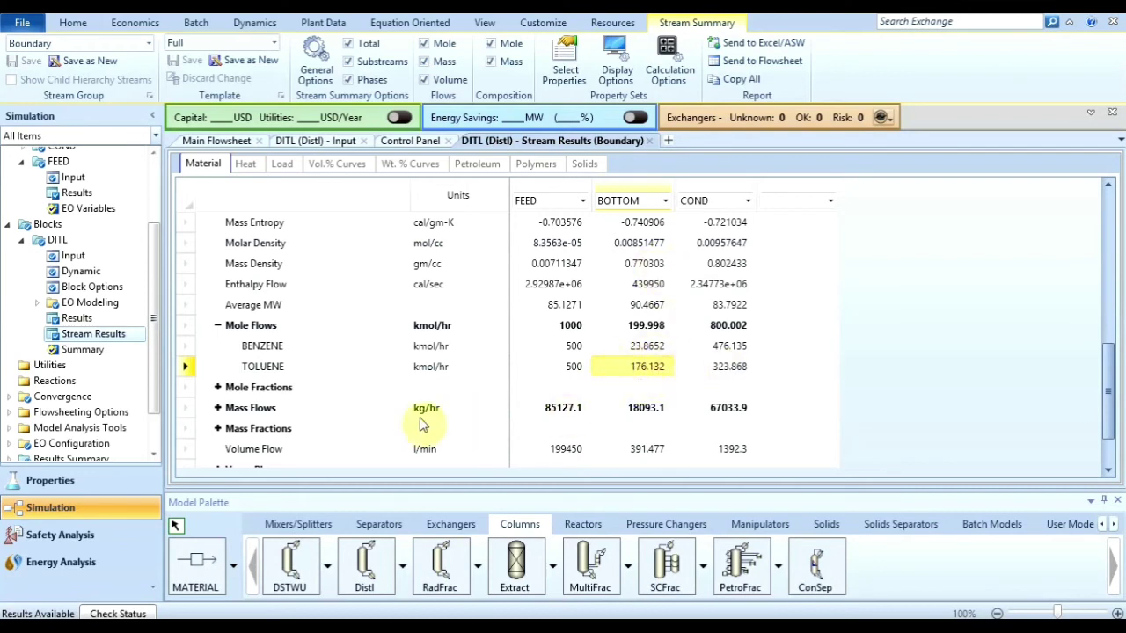
Step: Expand the mole fractions and compare the benzene and toluene fractions in the BOTTOM and COND streams
{"action": "scroll", "coordinate": [375, 409], "scroll_direction": "down", "scroll_amount": 2}
{"action": "left_click", "coordinate": [217, 346]}
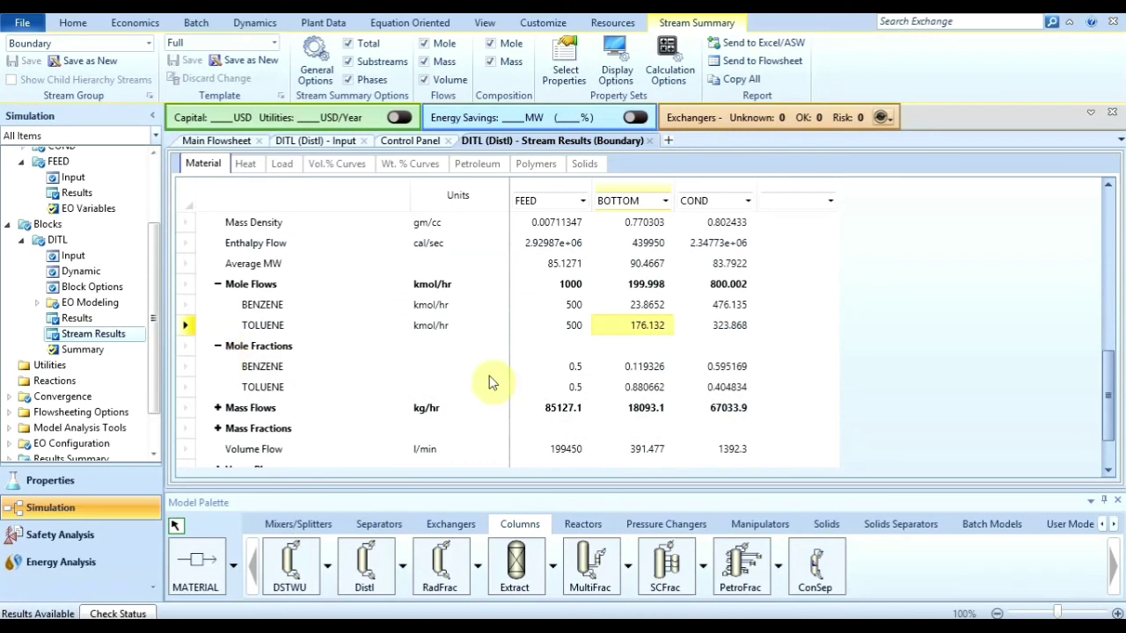
{"action": "left_click", "coordinate": [637, 388]}
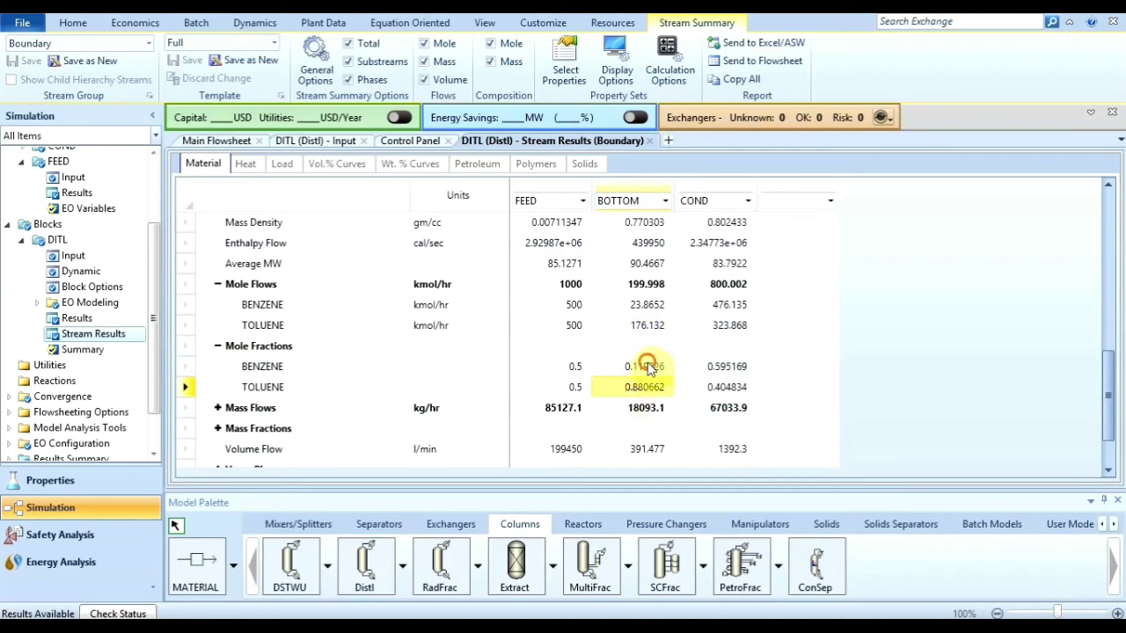
{"action": "left_click", "coordinate": [648, 367]}
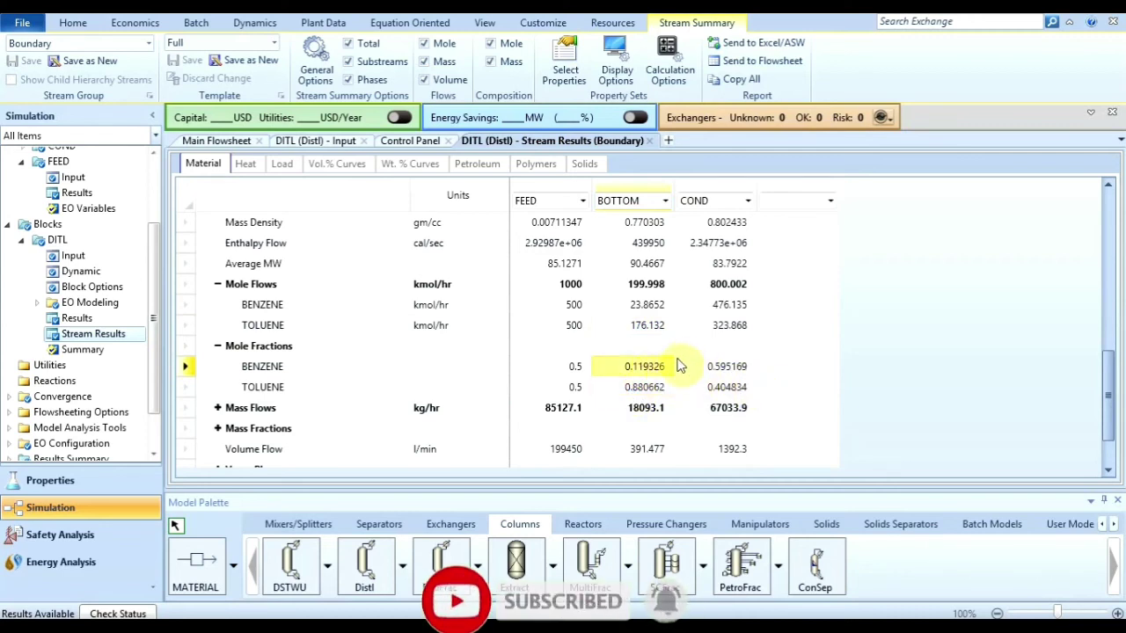
{"action": "left_click", "coordinate": [727, 367]}
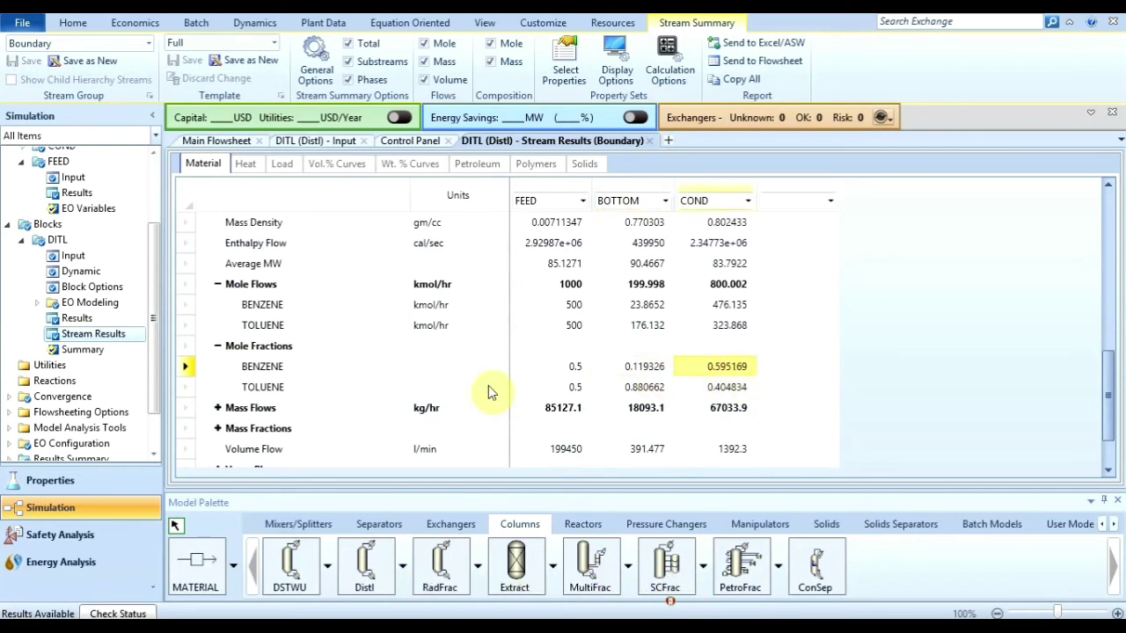
{"action": "left_click", "coordinate": [737, 393]}
{"action": "scroll", "coordinate": [391, 356], "scroll_direction": "down", "scroll_amount": 1}
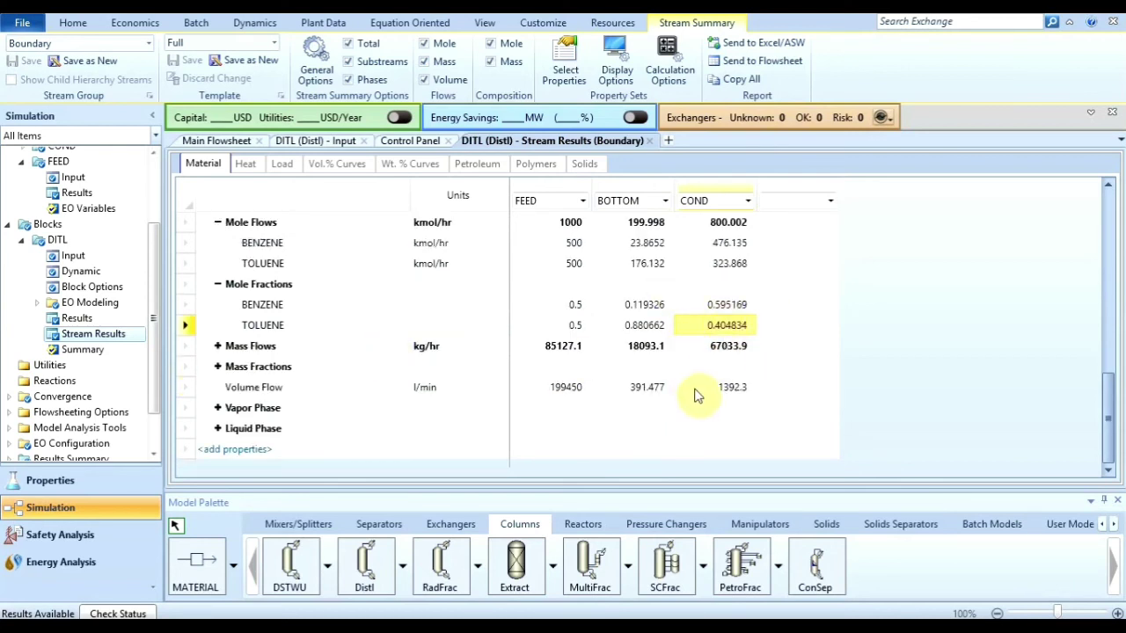
{"action": "scroll", "coordinate": [413, 385], "scroll_direction": "up", "scroll_amount": 2}
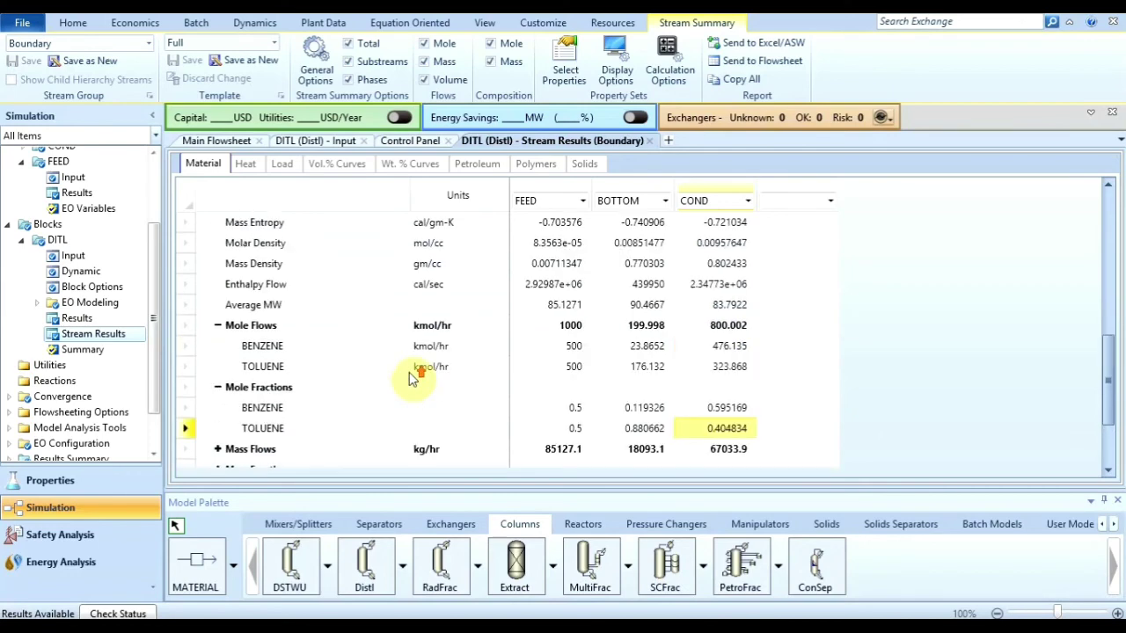
Step: Set the DITL column's number of stages to 9 and return to its stream results
{"action": "left_click", "coordinate": [411, 141]}
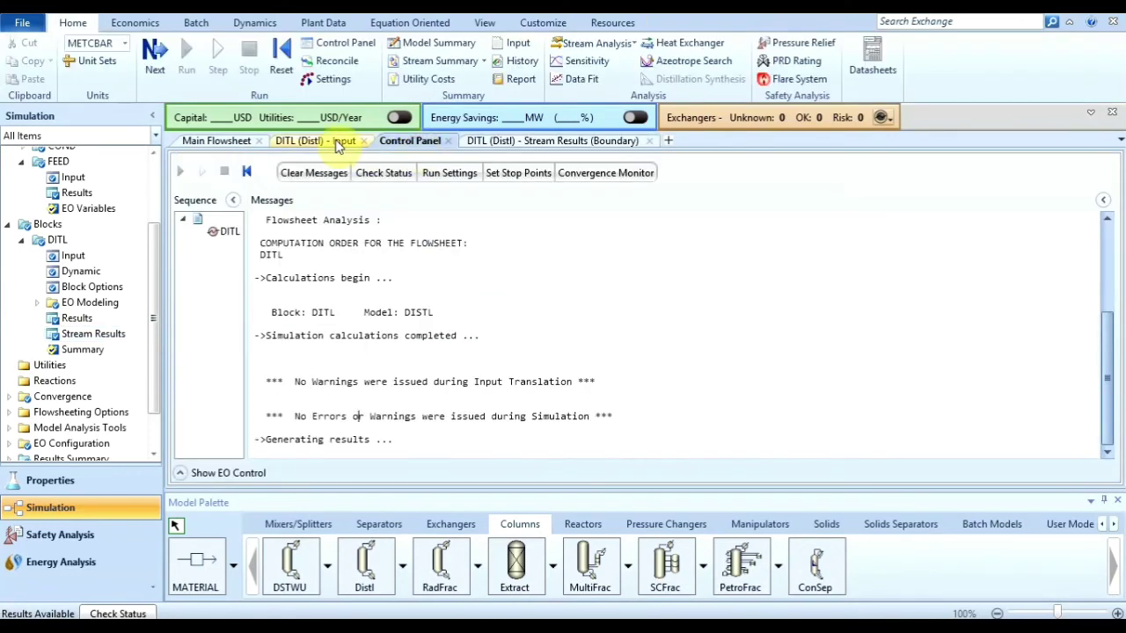
{"action": "left_click", "coordinate": [318, 141]}
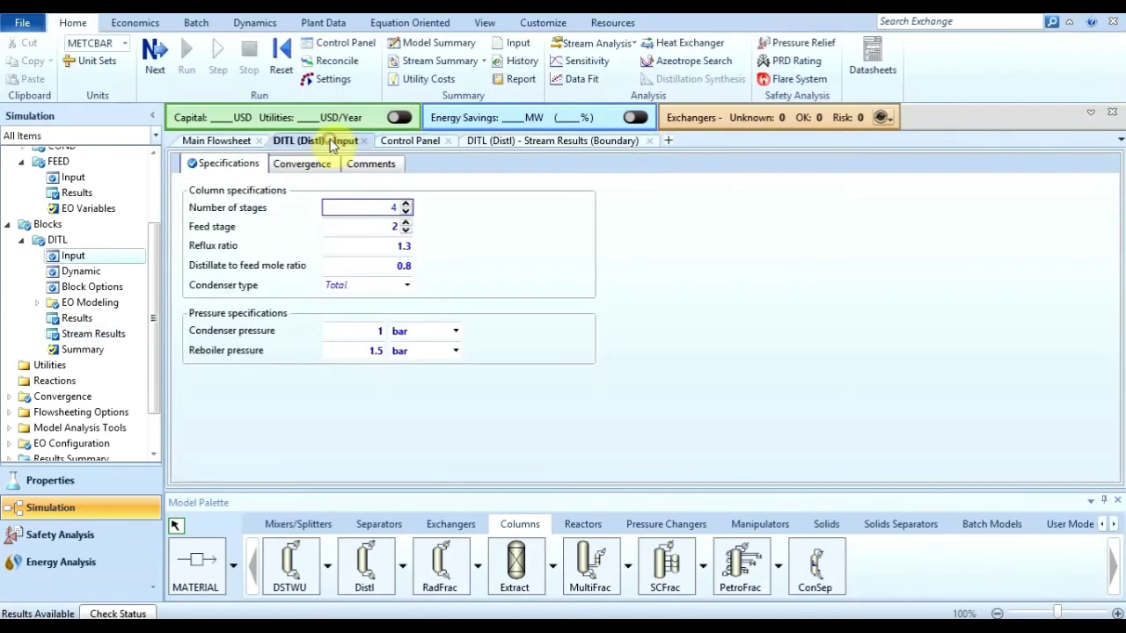
{"action": "left_click", "coordinate": [407, 204]}
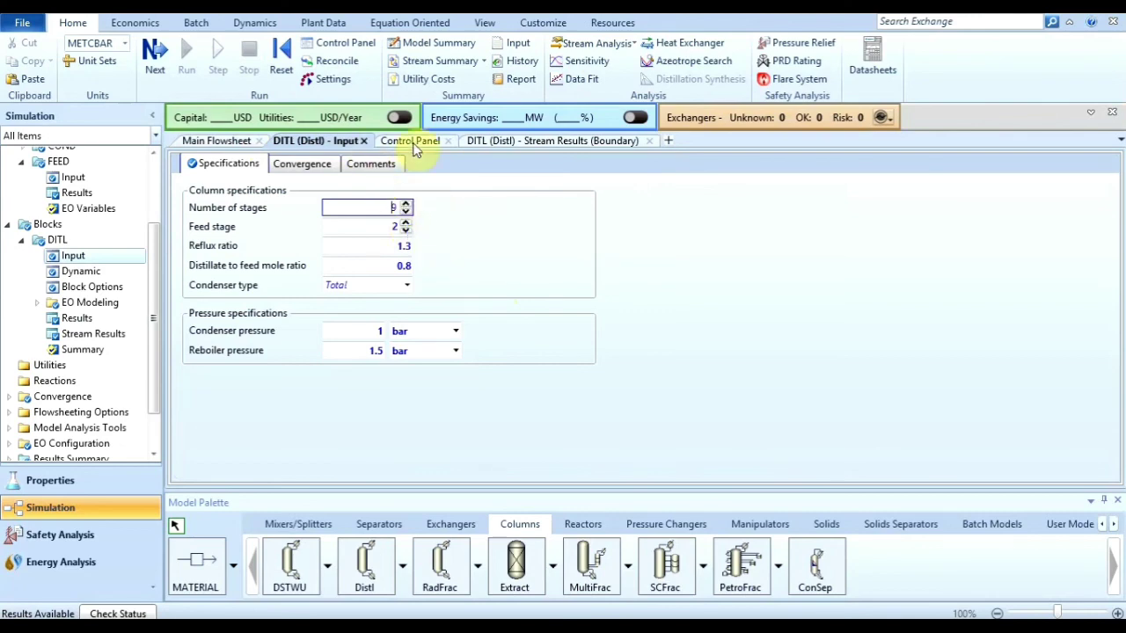
{"action": "left_click", "coordinate": [104, 335]}
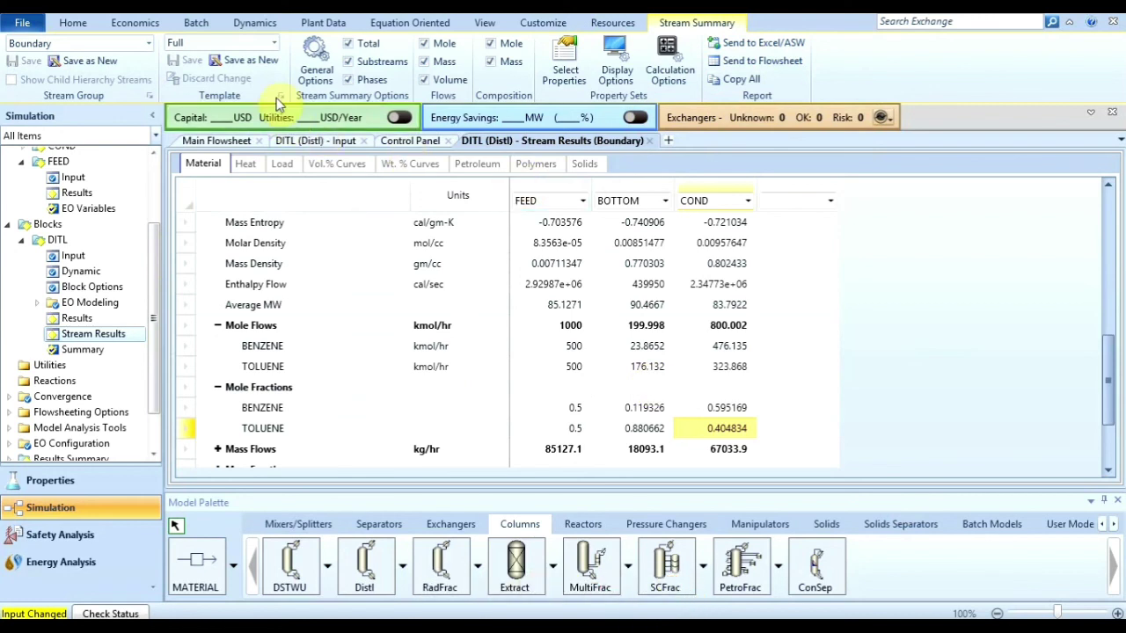
Step: Display the simulation report for All items, using the existing report from the previous run
{"action": "left_click", "coordinate": [74, 22]}
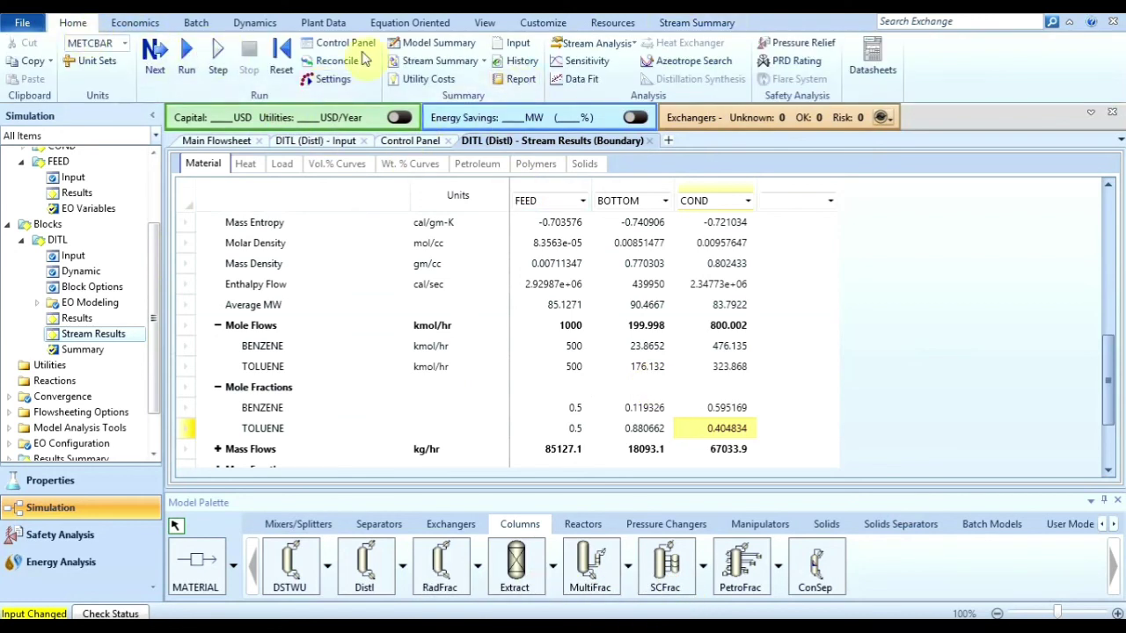
{"action": "left_click", "coordinate": [519, 81]}
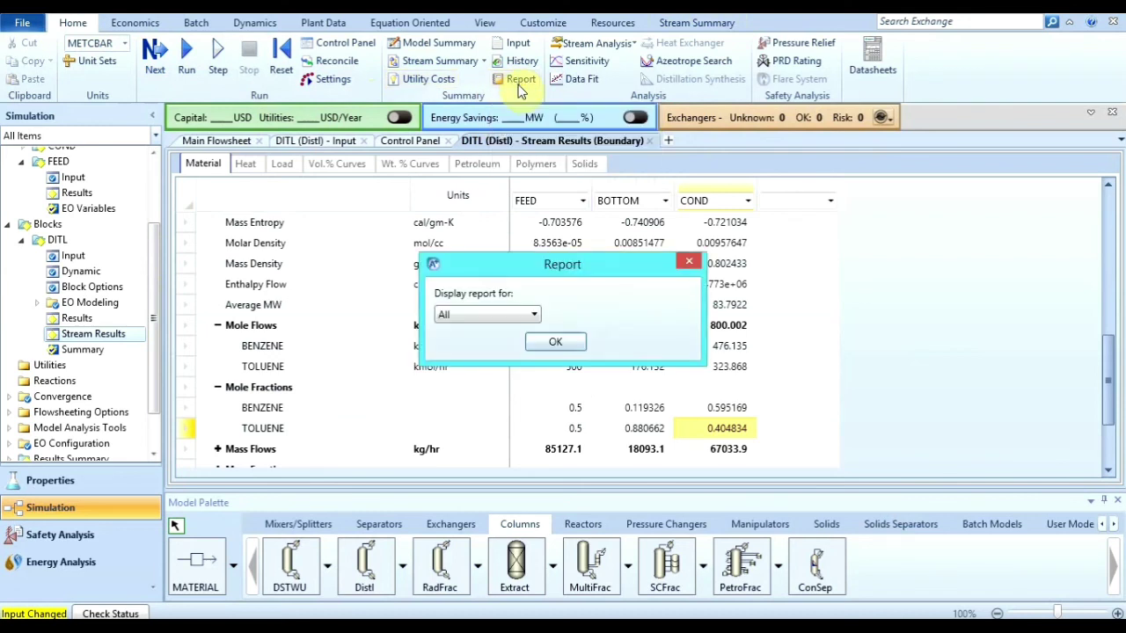
{"action": "left_click", "coordinate": [533, 314]}
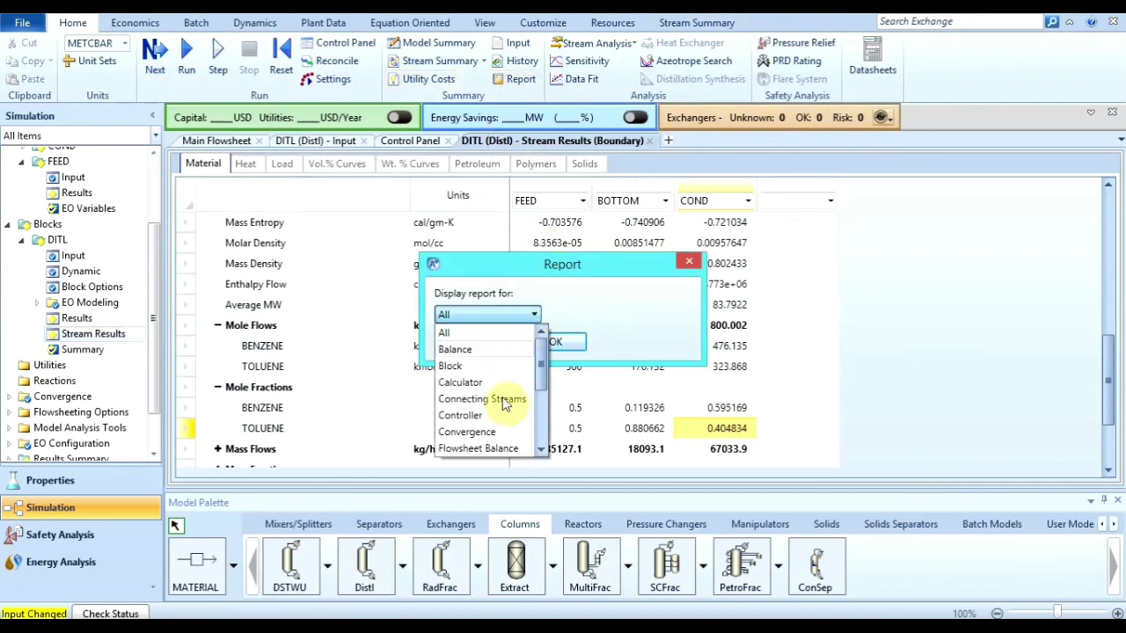
{"action": "scroll", "coordinate": [493, 413], "scroll_direction": "down", "scroll_amount": 3}
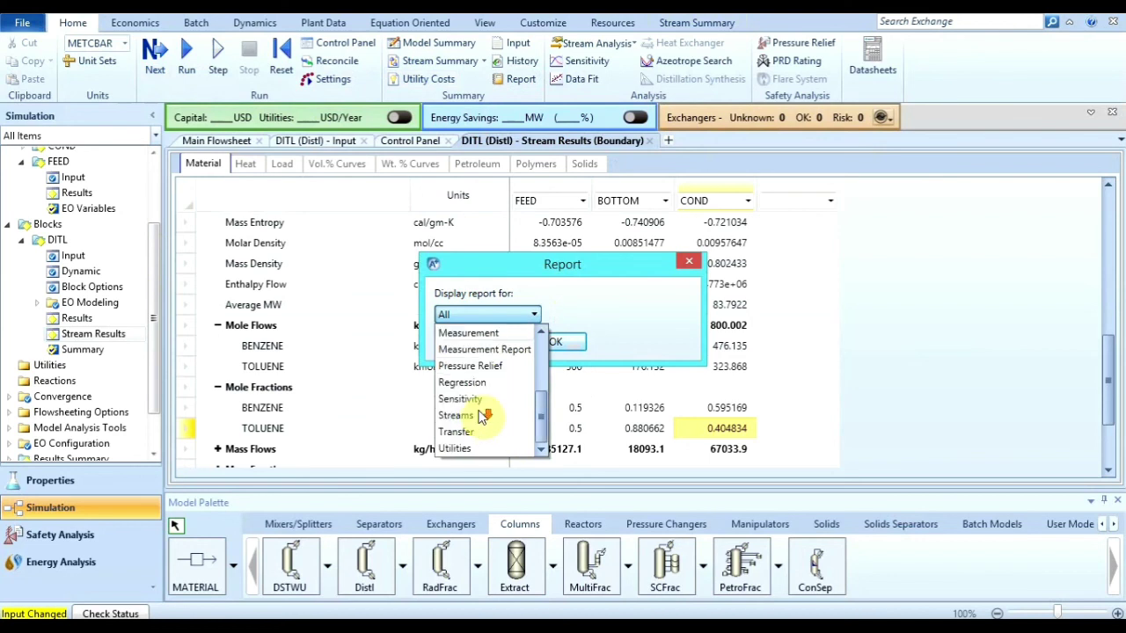
{"action": "scroll", "coordinate": [502, 370], "scroll_direction": "up", "scroll_amount": 3}
{"action": "left_click", "coordinate": [478, 332]}
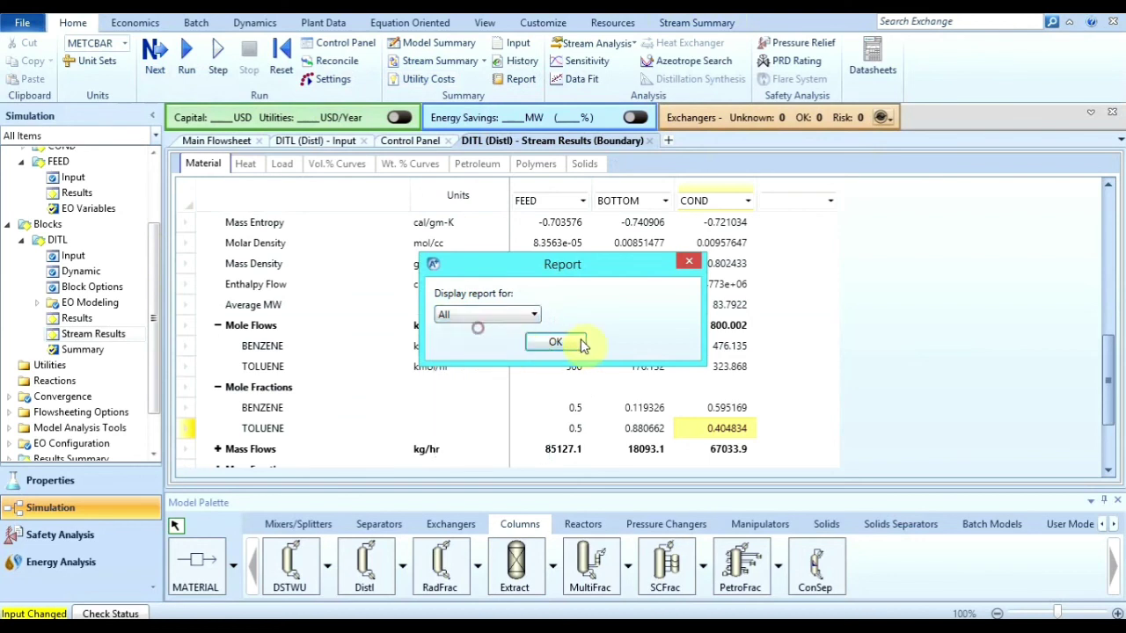
{"action": "left_click", "coordinate": [581, 344]}
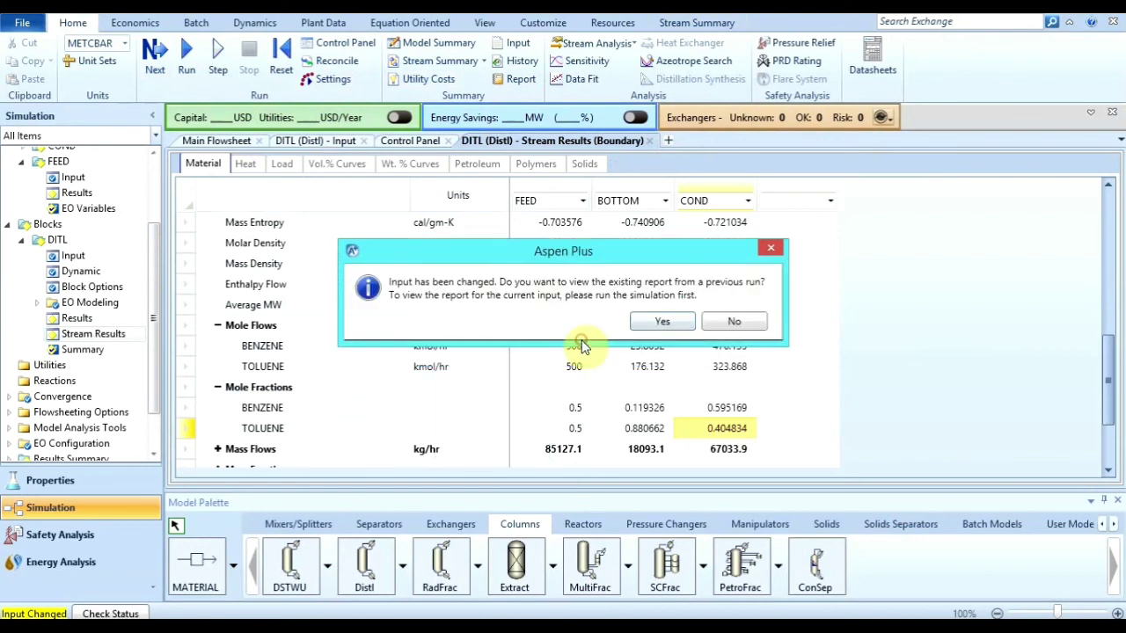
{"action": "left_click", "coordinate": [658, 324]}
Step: Review the report's flowsheet balance, components, block section and problem status, and close the report
{"action": "scroll", "coordinate": [390, 351], "scroll_direction": "down", "scroll_amount": 20}
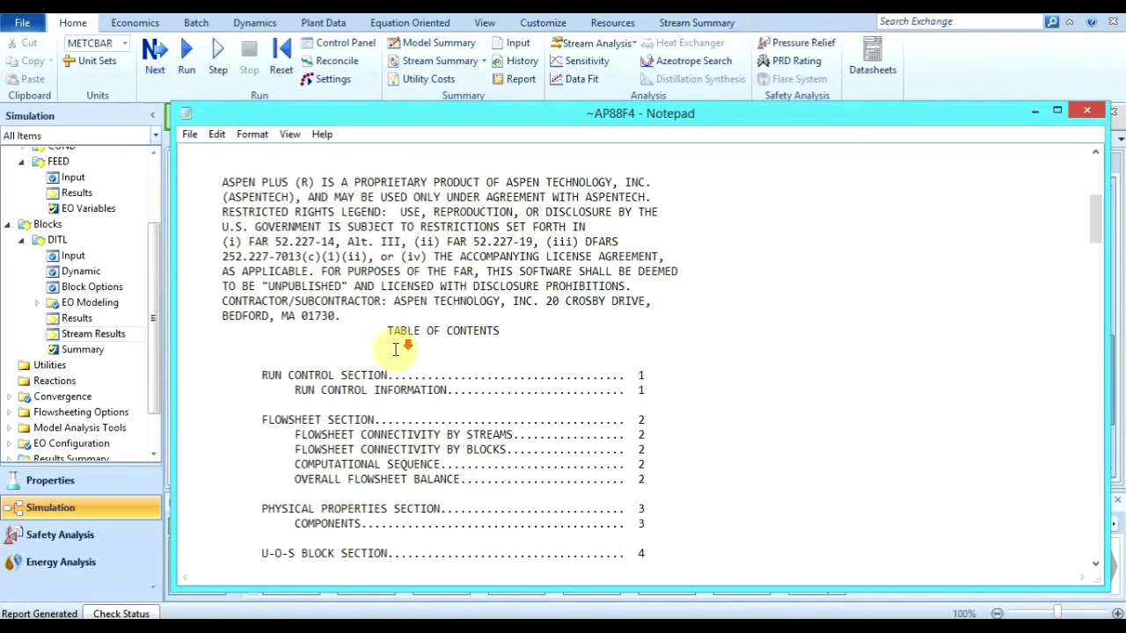
{"action": "scroll", "coordinate": [390, 374], "scroll_direction": "down", "scroll_amount": 20}
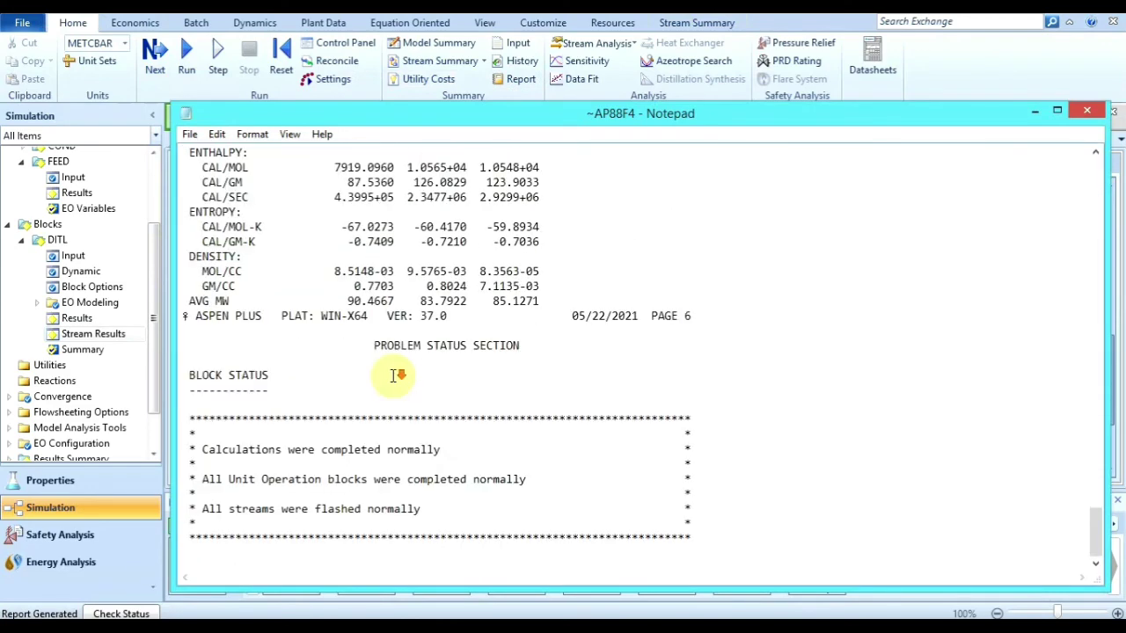
{"action": "scroll", "coordinate": [393, 378], "scroll_direction": "up", "scroll_amount": 20}
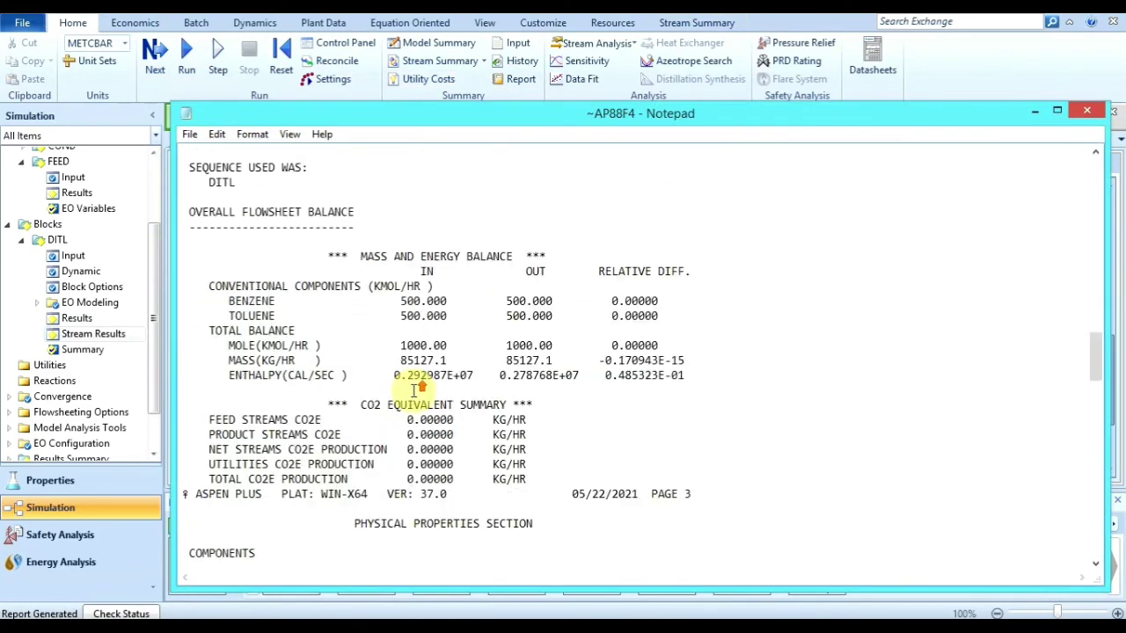
{"action": "scroll", "coordinate": [364, 253], "scroll_direction": "down", "scroll_amount": 8}
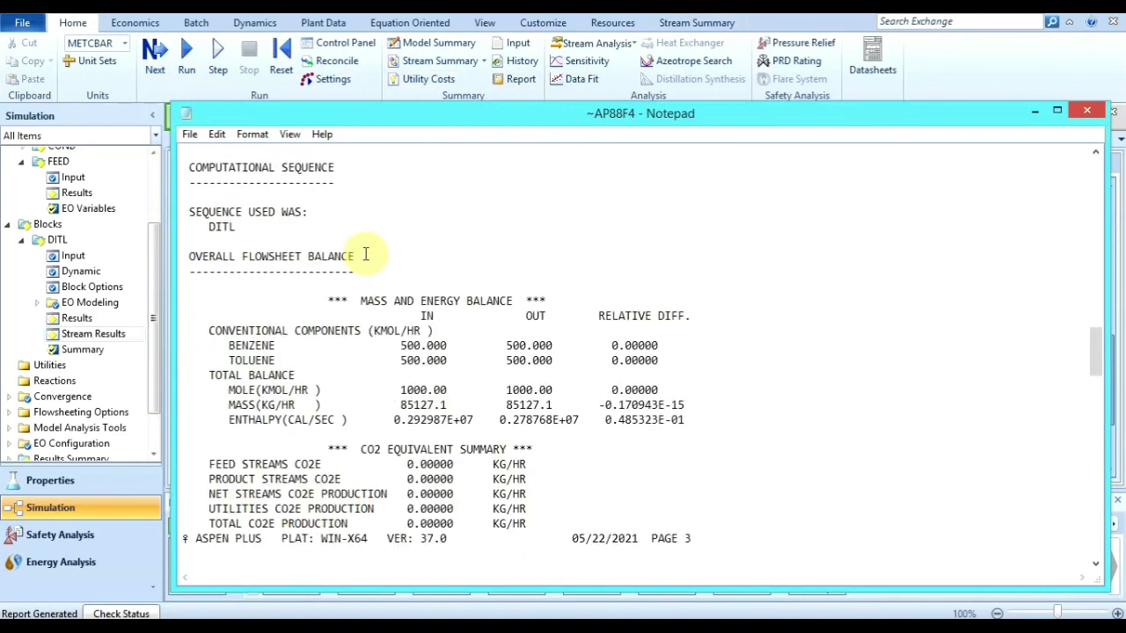
{"action": "scroll", "coordinate": [366, 254], "scroll_direction": "down", "scroll_amount": 7}
{"action": "left_click", "coordinate": [187, 134]}
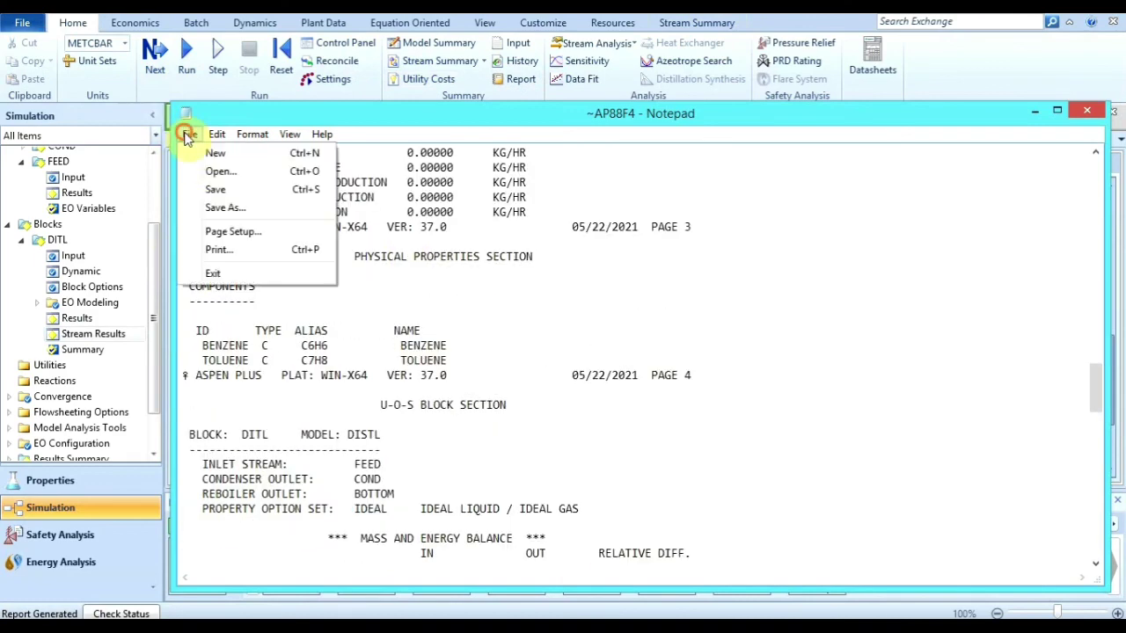
{"action": "left_click", "coordinate": [186, 133]}
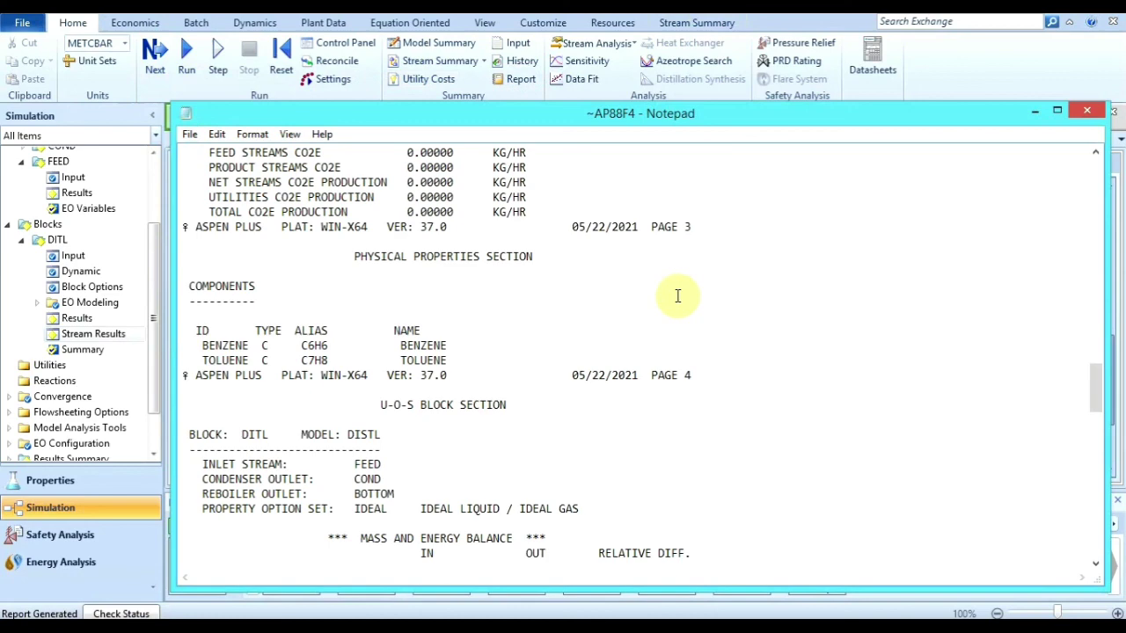
{"action": "left_click", "coordinate": [1087, 110]}
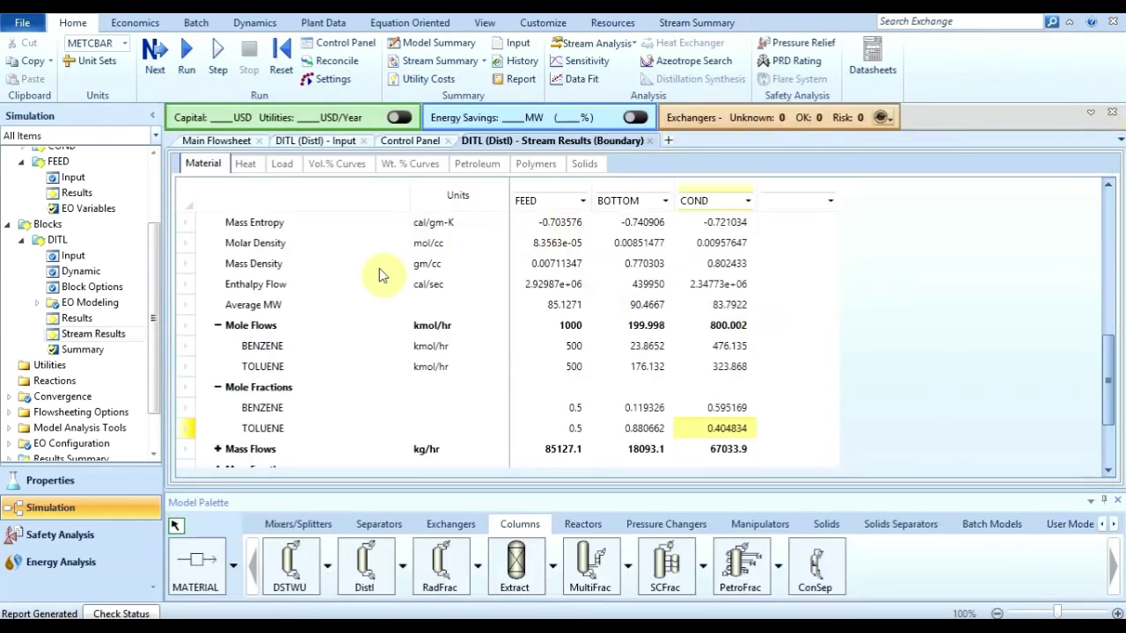